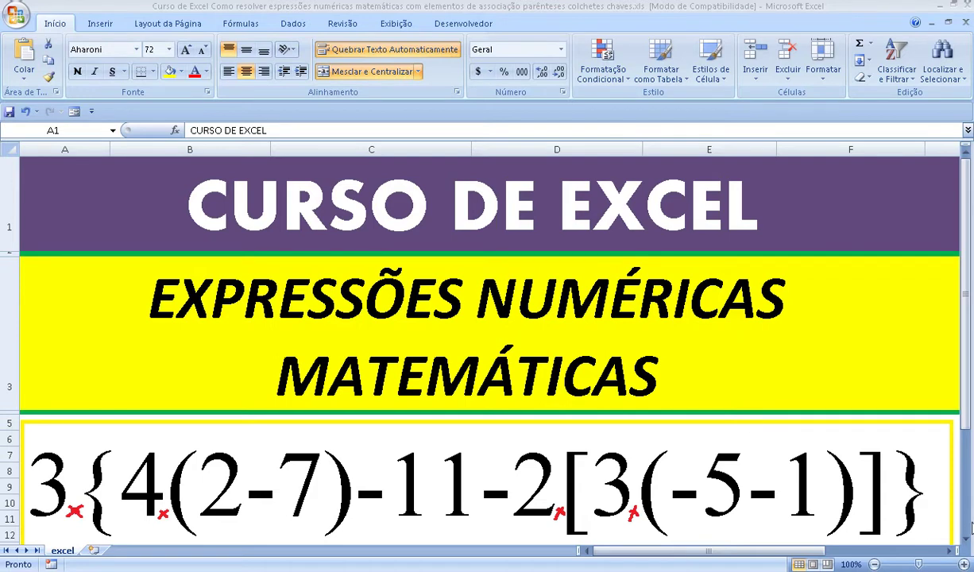
- Enter () in A15 and label it PARÊNTESES in C15
left_click(966, 538)
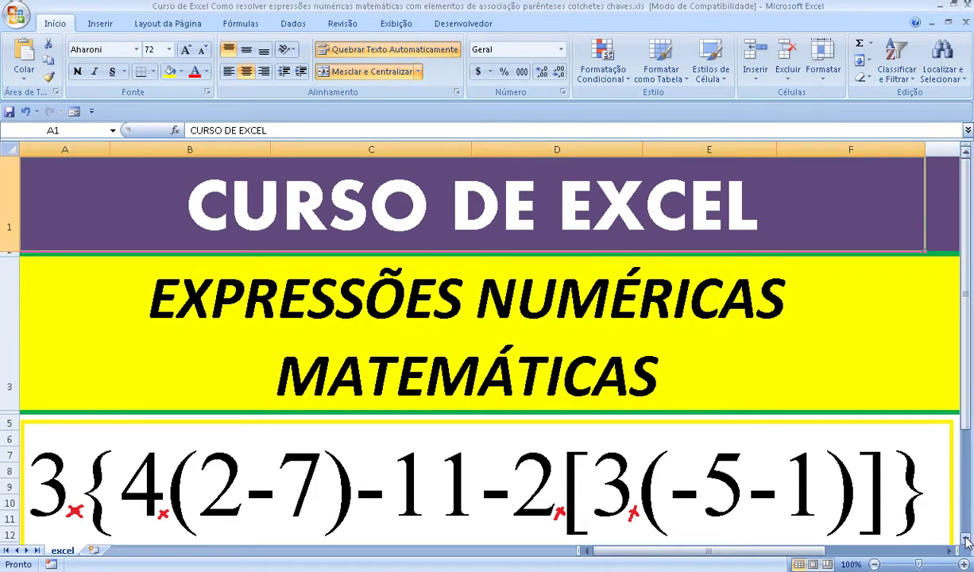
left_click(966, 540)
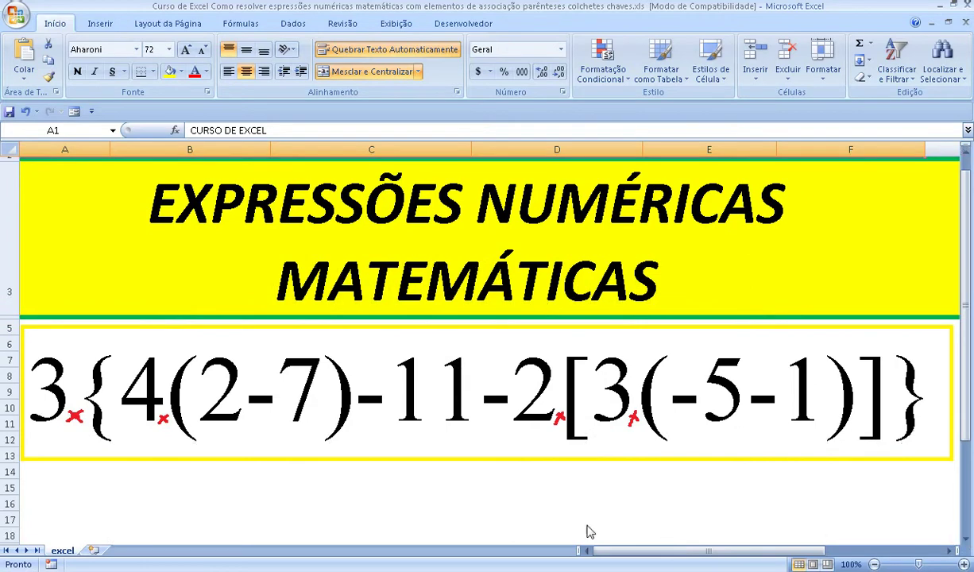
left_click(46, 476)
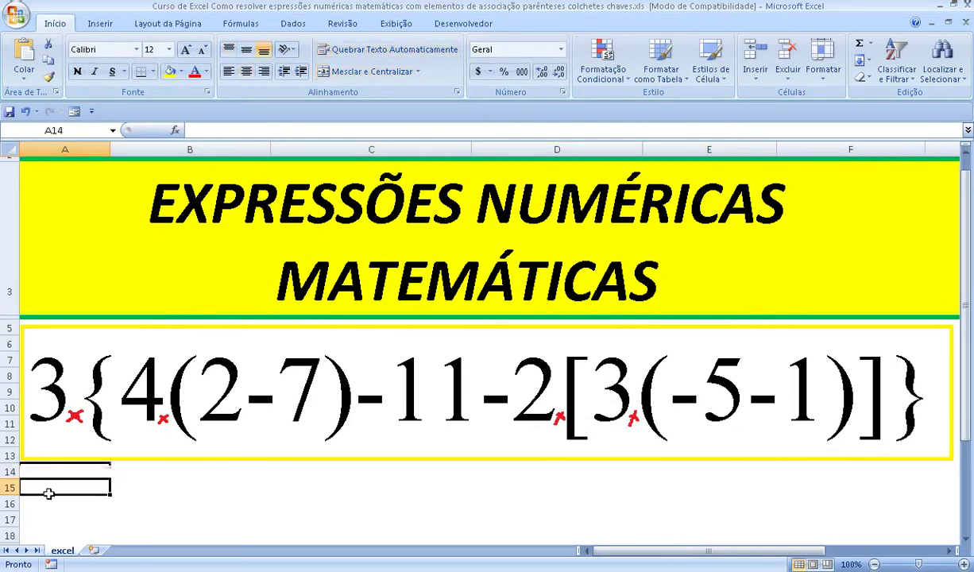
left_click(46, 487)
left_click(28, 477)
scroll(28, 477, "down", 1)
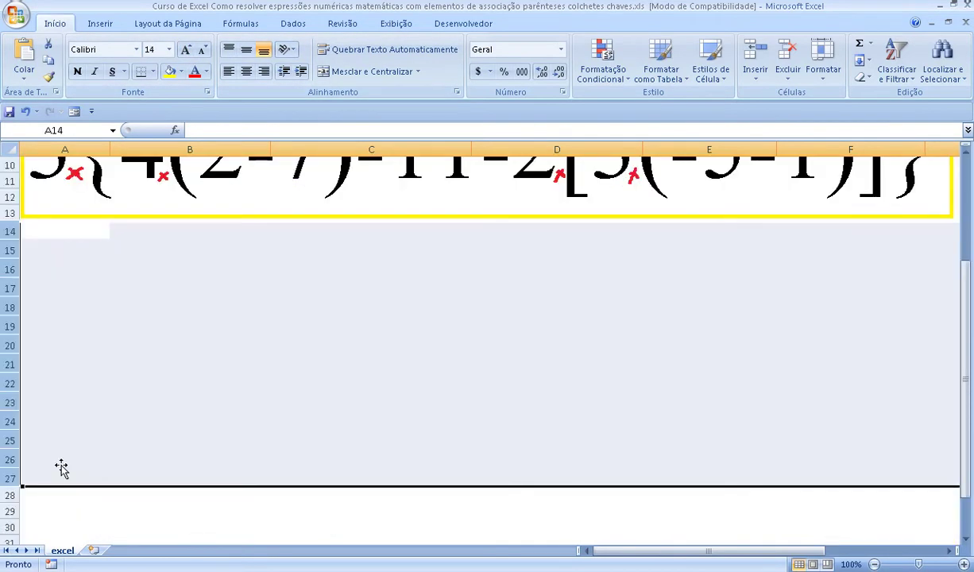
left_click(50, 256)
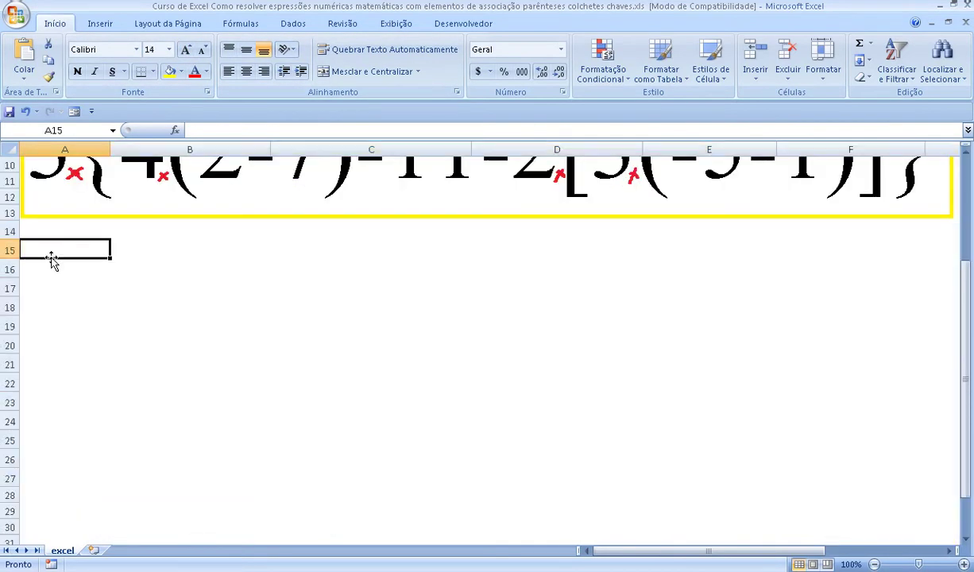
type("()")
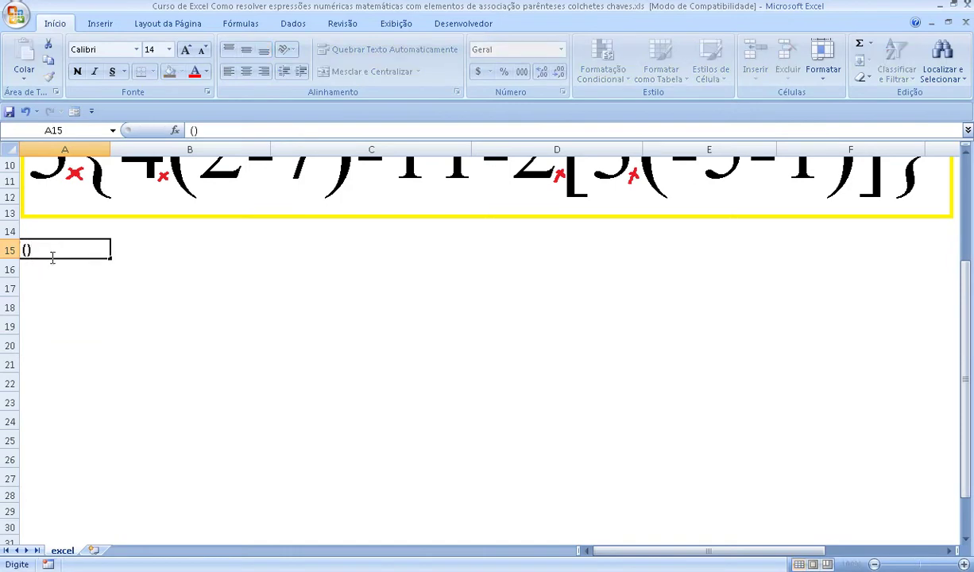
key("Return")
left_click(52, 257)
key("Right")
key("Right")
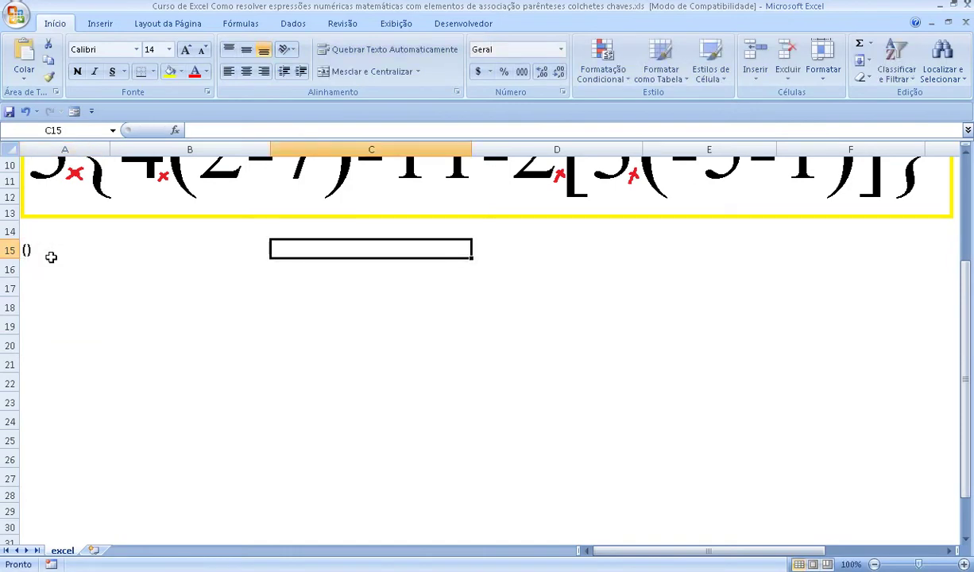
type("PAR")
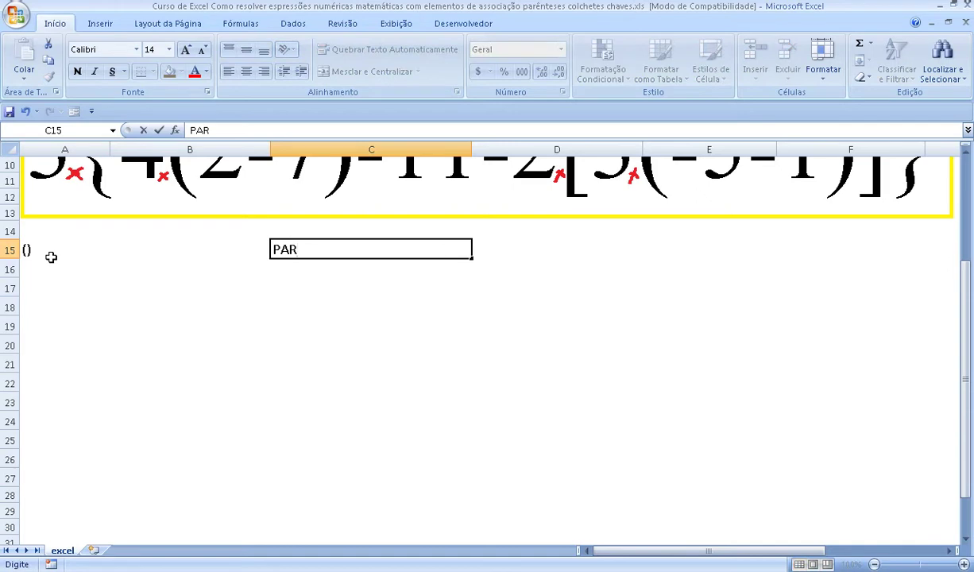
type("ÊNTES")
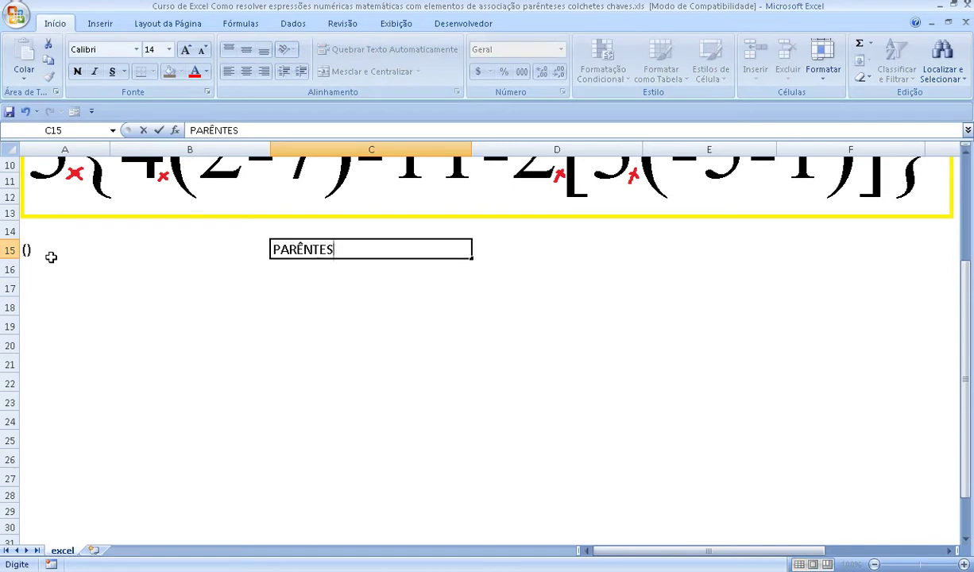
type("ES")
key("Return")
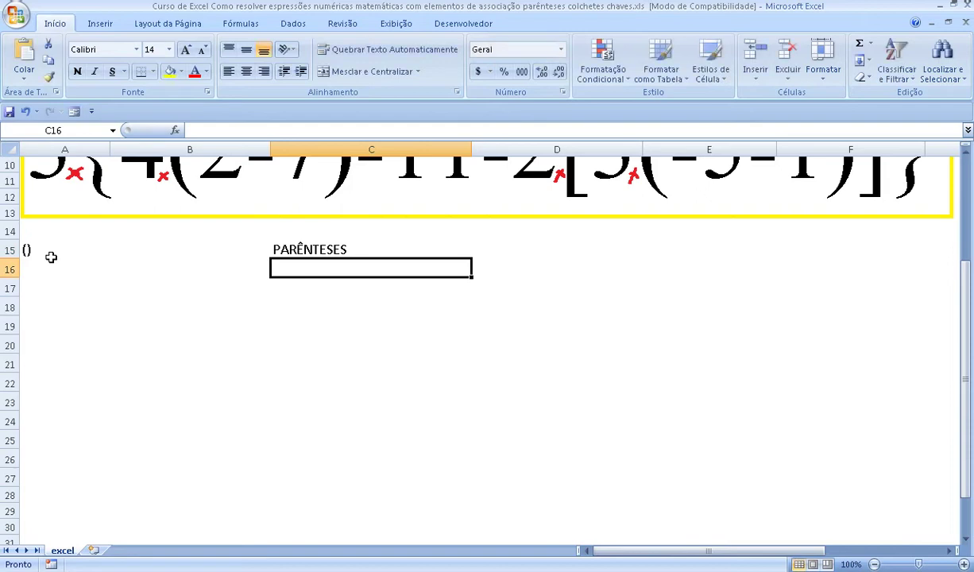
- Enter [] in A16 and label it COLCHETES in C16
key("Left")
key("Left")
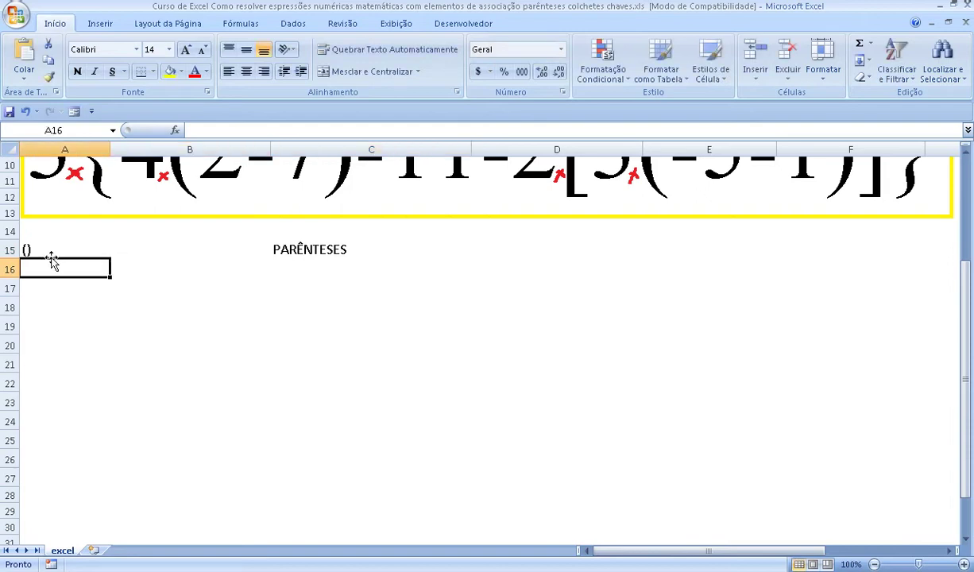
type("[]")
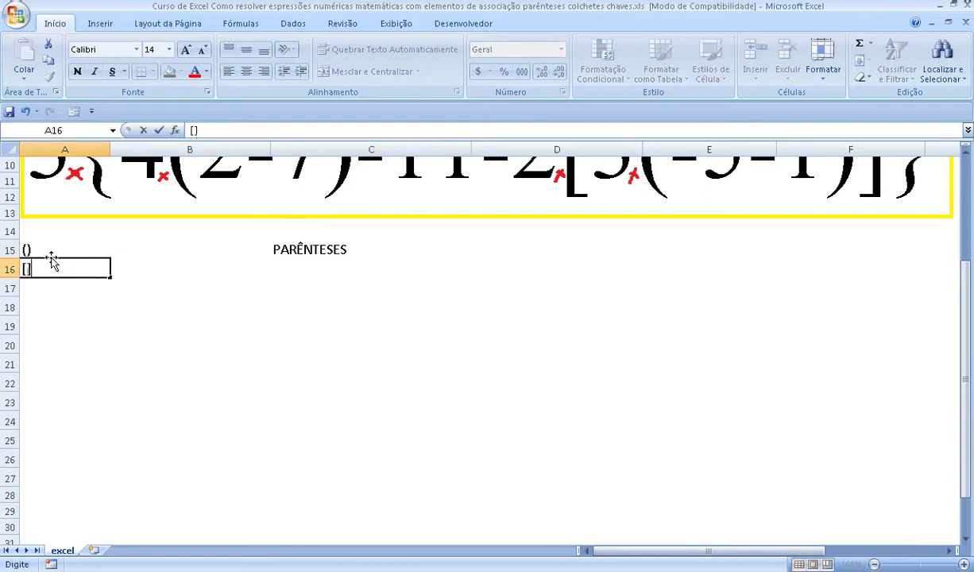
key("Right")
key("Right")
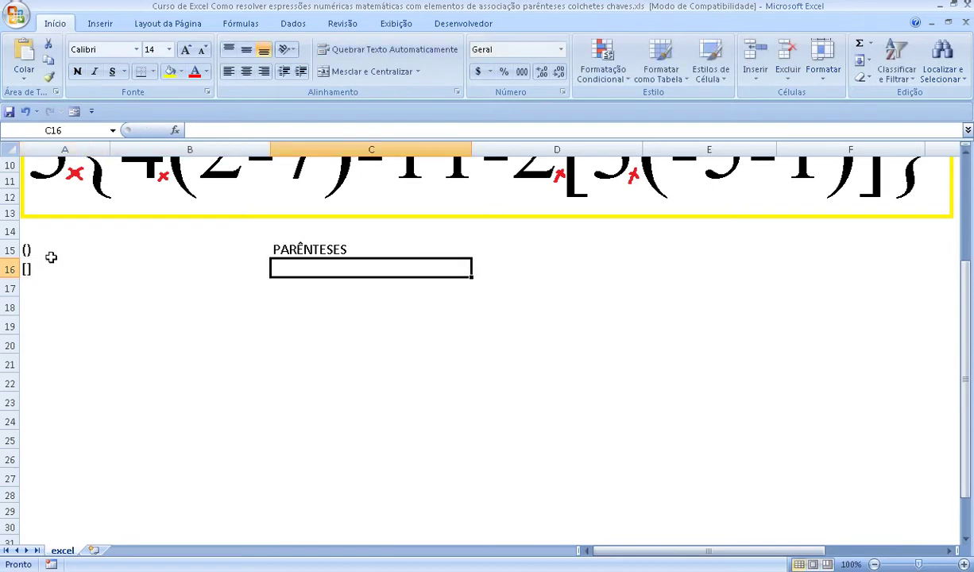
type("COLCHETES")
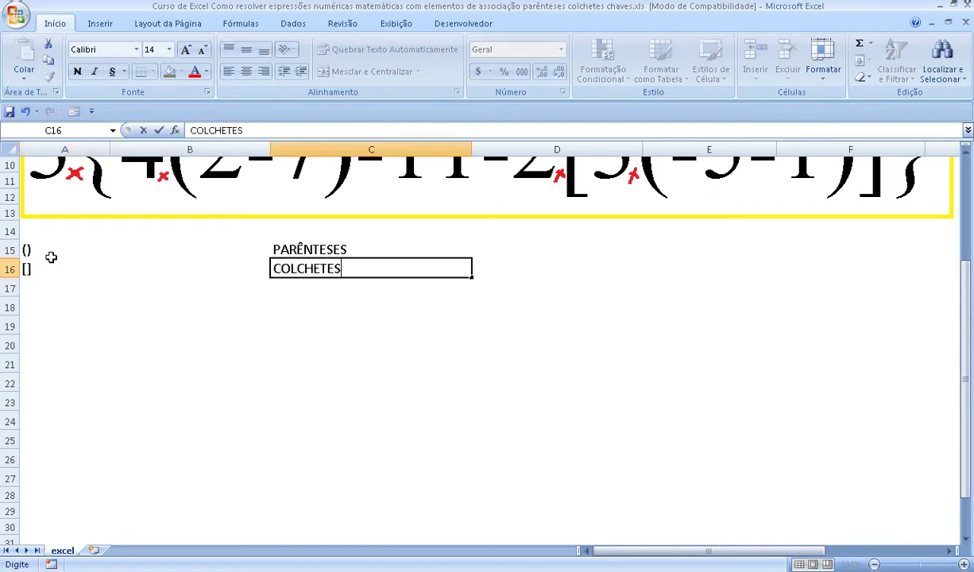
key("Return")
- Enter {} in A17 and label it CHAVES in C17
key("Left")
key("Left")
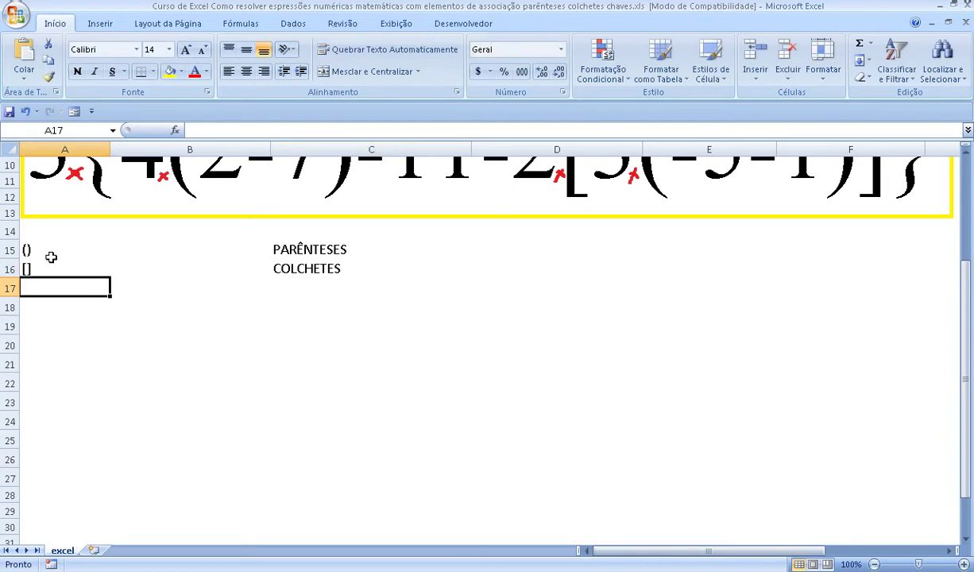
type("{")
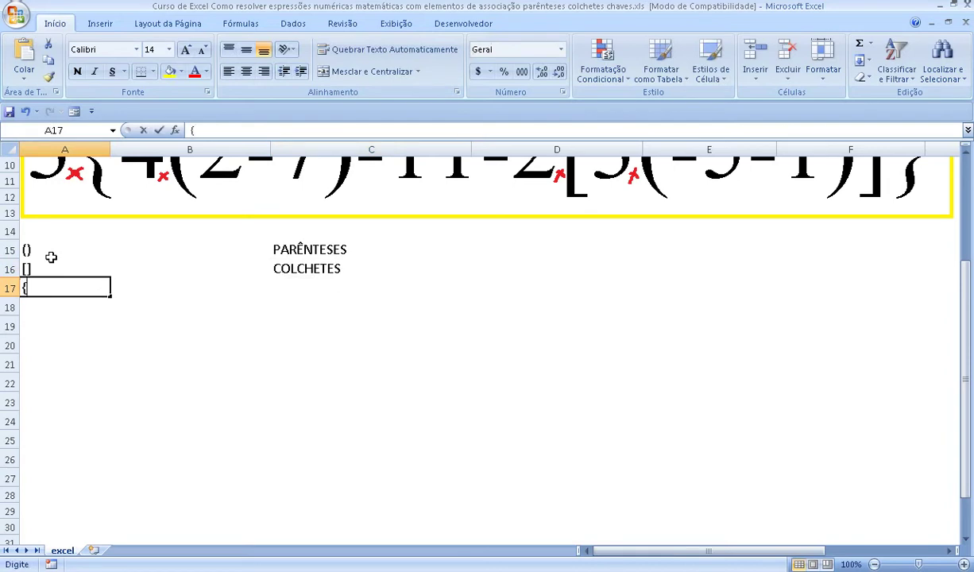
type("}")
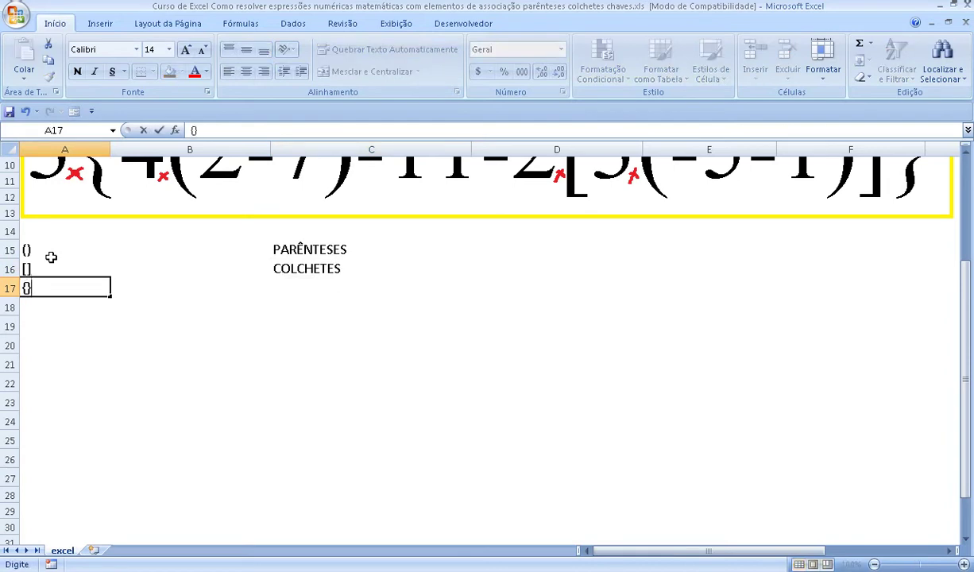
key("Return")
key("Up")
key("Right")
key("Right")
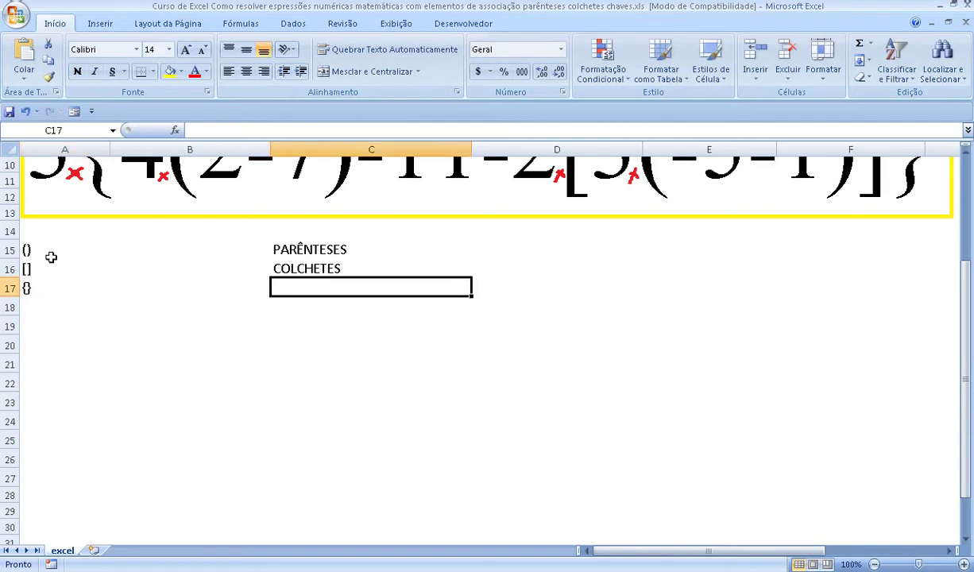
type("CHAVES")
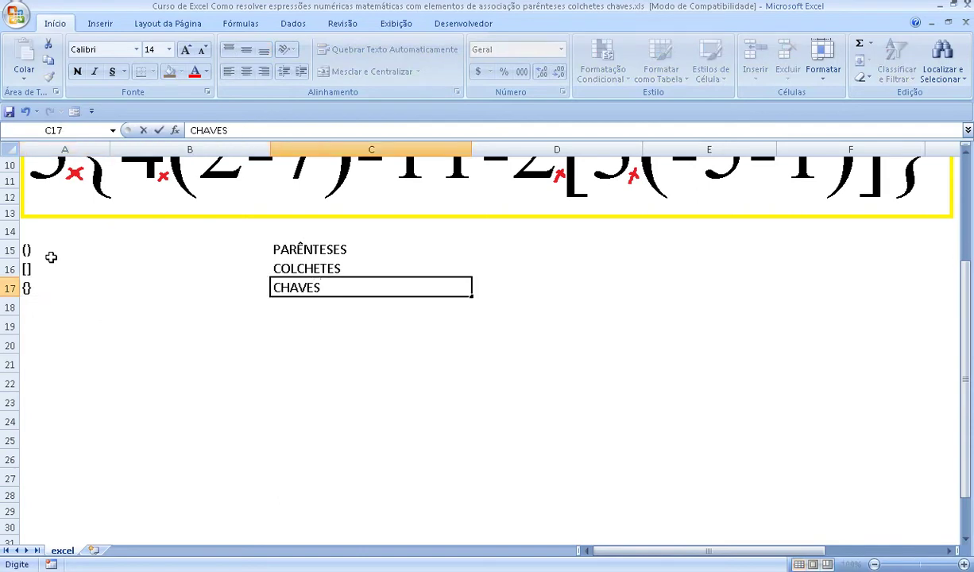
key("Return")
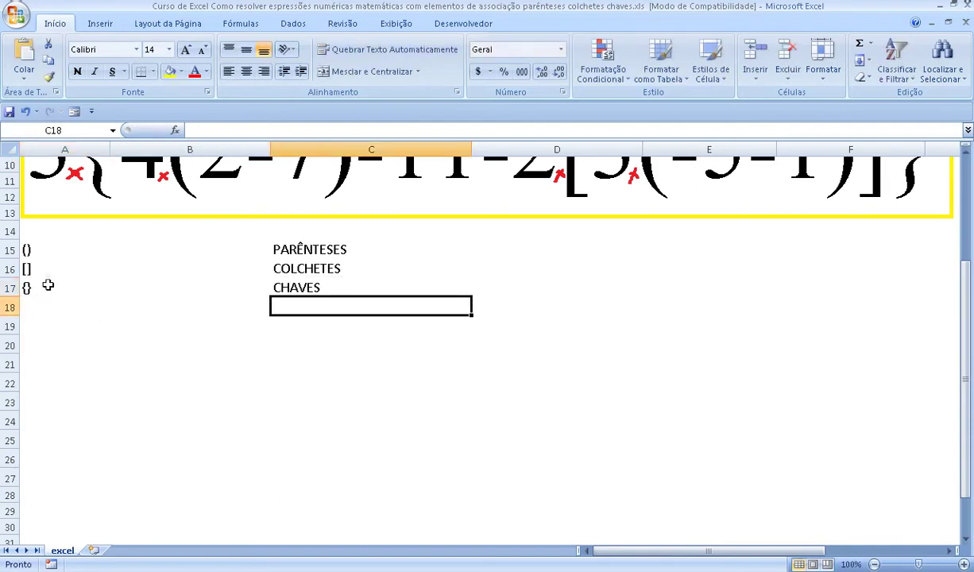
left_click(26, 249)
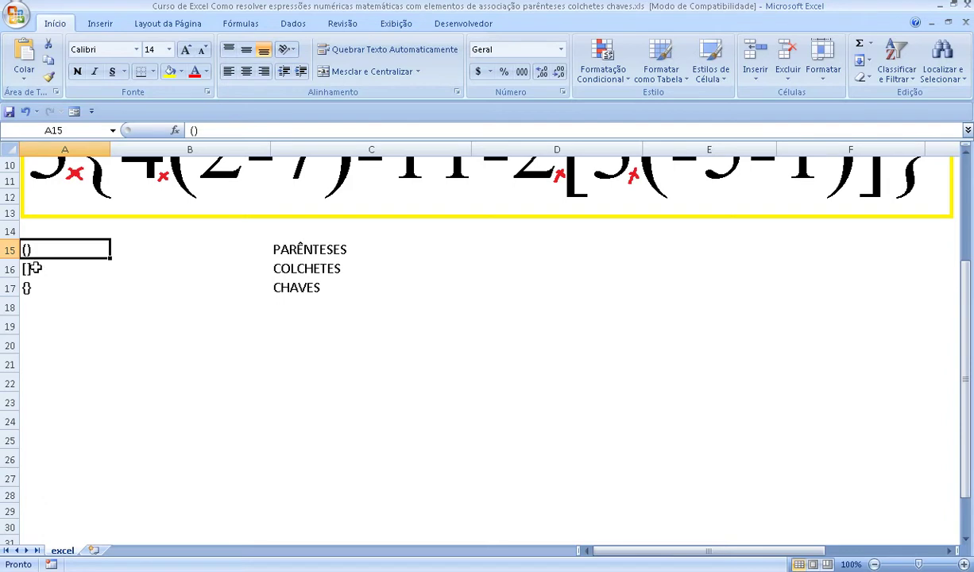
- Raise the font of rows 14–30 to 20 pt, then select cell D15
left_click(36, 284)
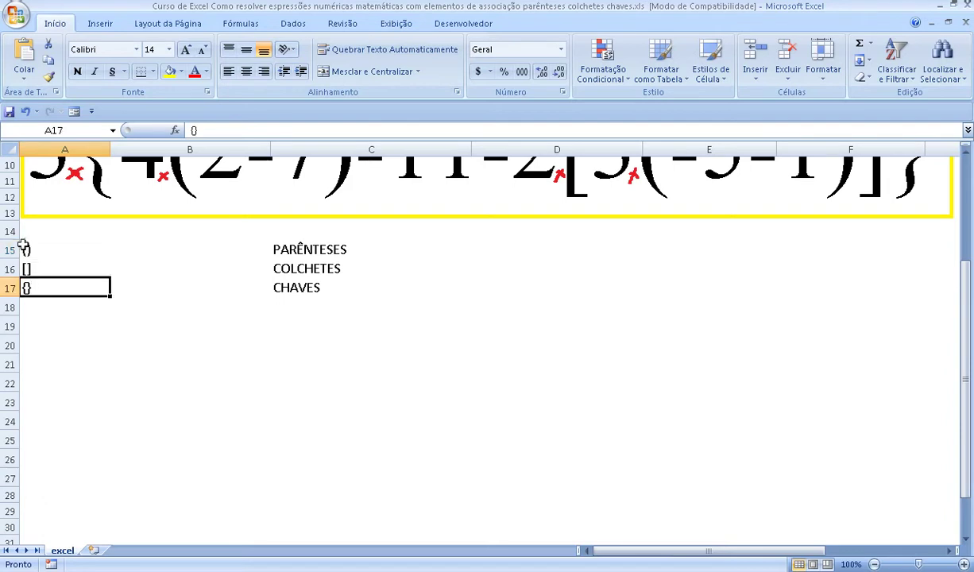
left_click_drag(10, 230, 10, 512)
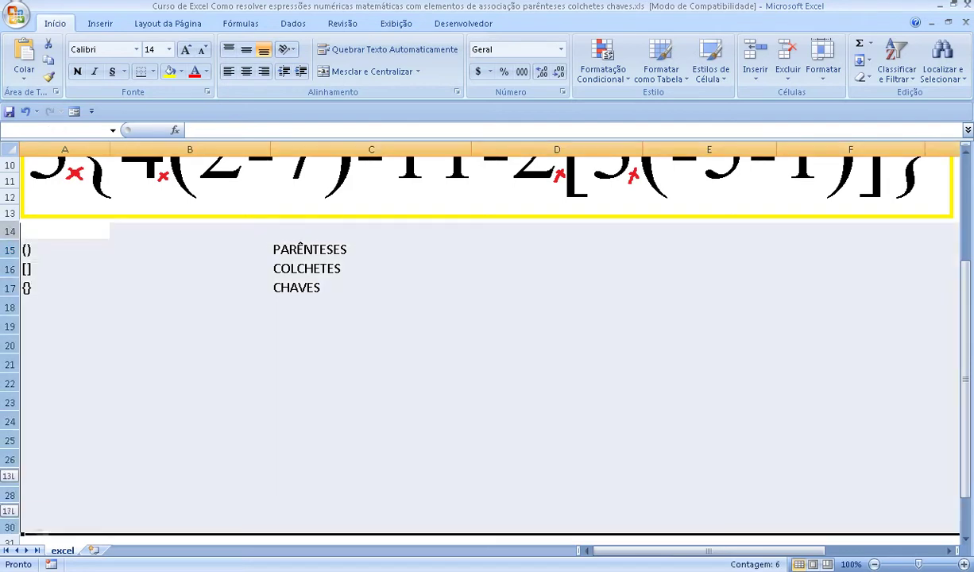
left_click(185, 49)
left_click(185, 50)
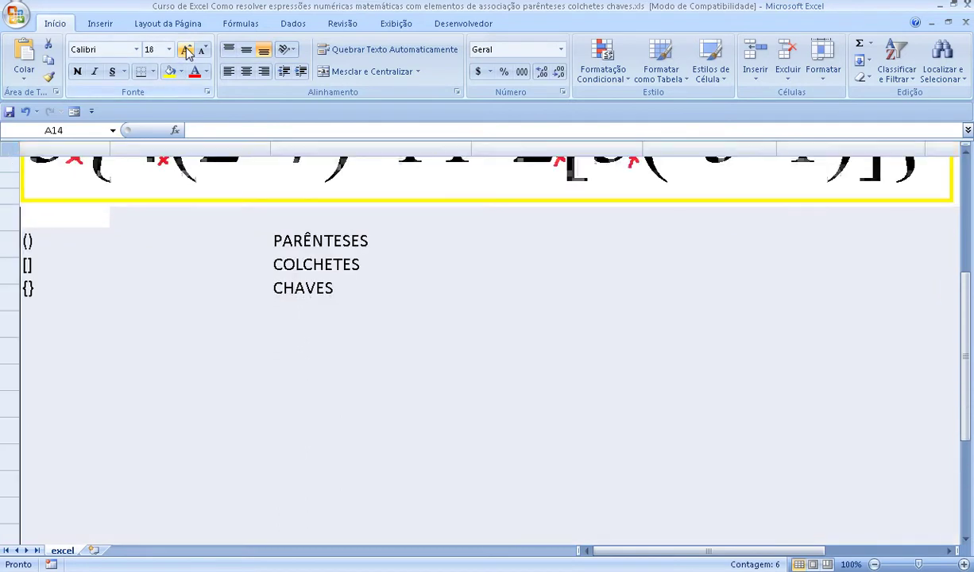
left_click(185, 49)
left_click(121, 355)
left_click(598, 243)
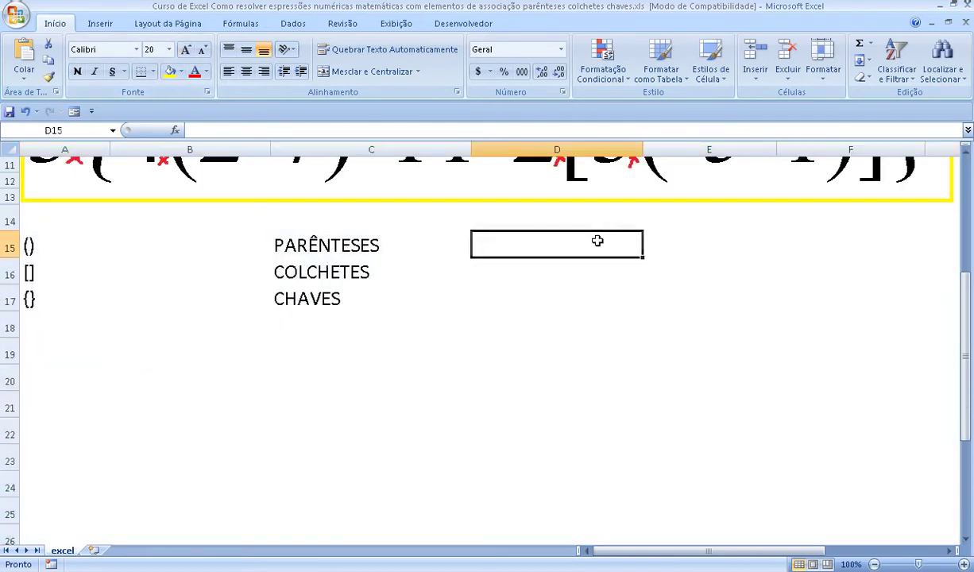
scroll(603, 242, "up", 4)
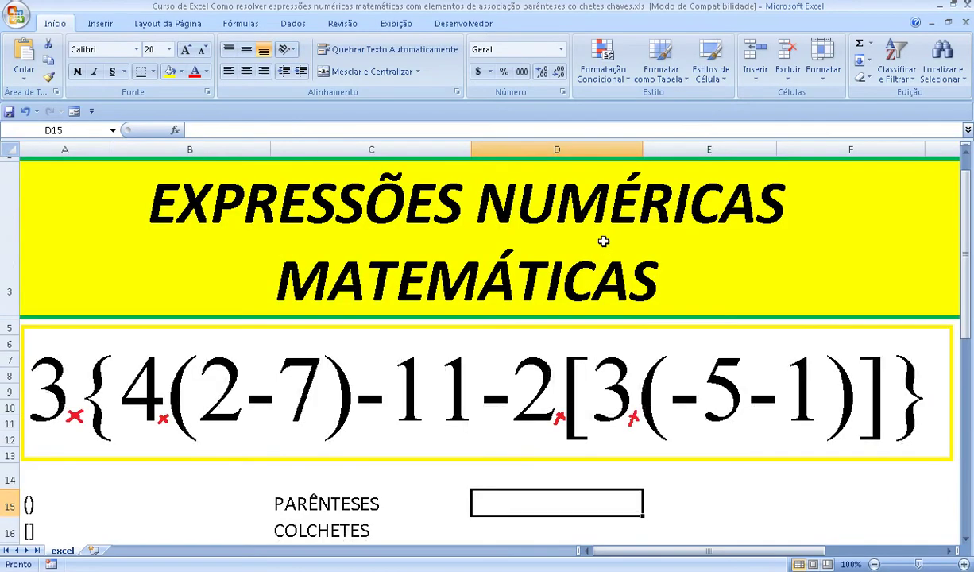
scroll(603, 241, "up", 1)
scroll(604, 241, "down", 2)
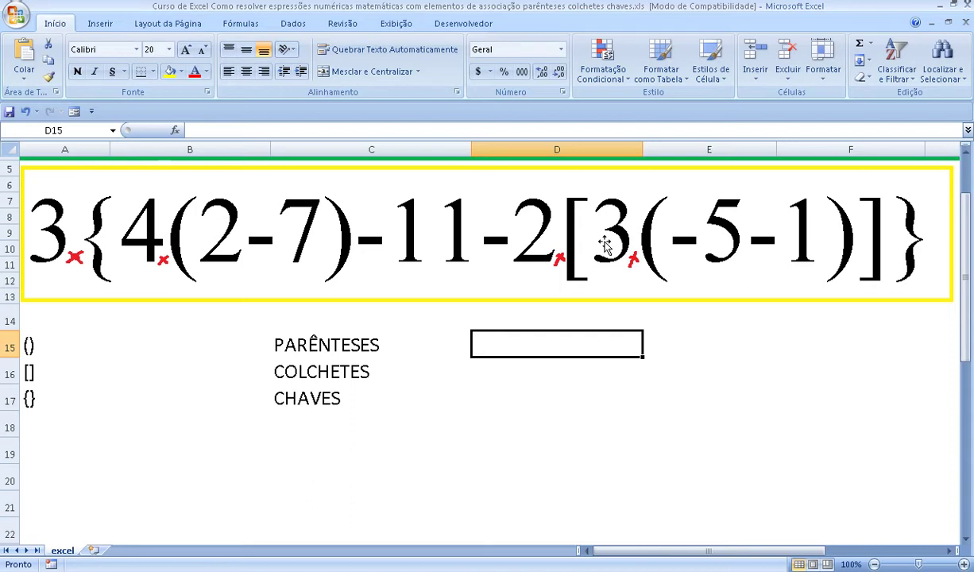
- Enter =4+5 in D15, then rewrite it as =(4+5) so it shows 9
type("=")
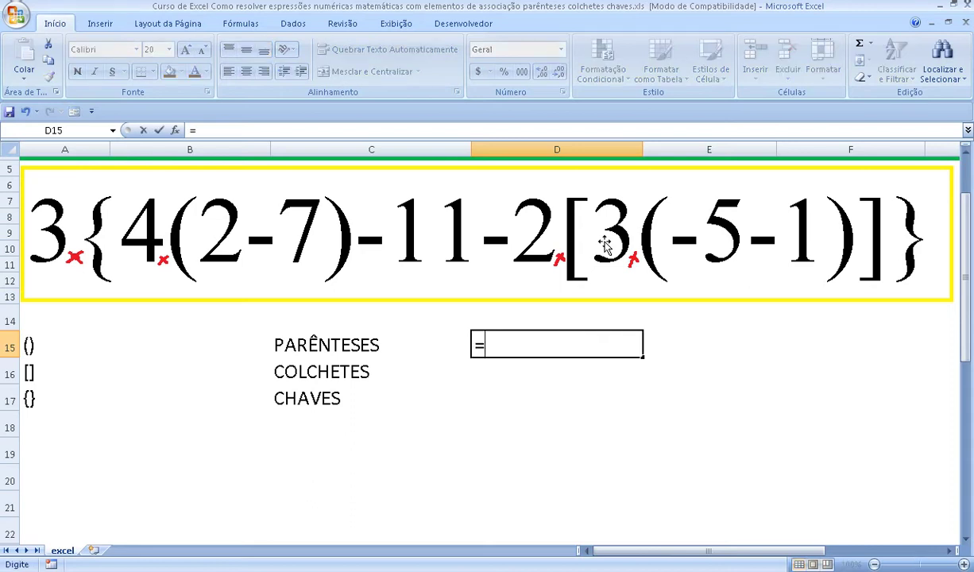
type("4")
type("+5")
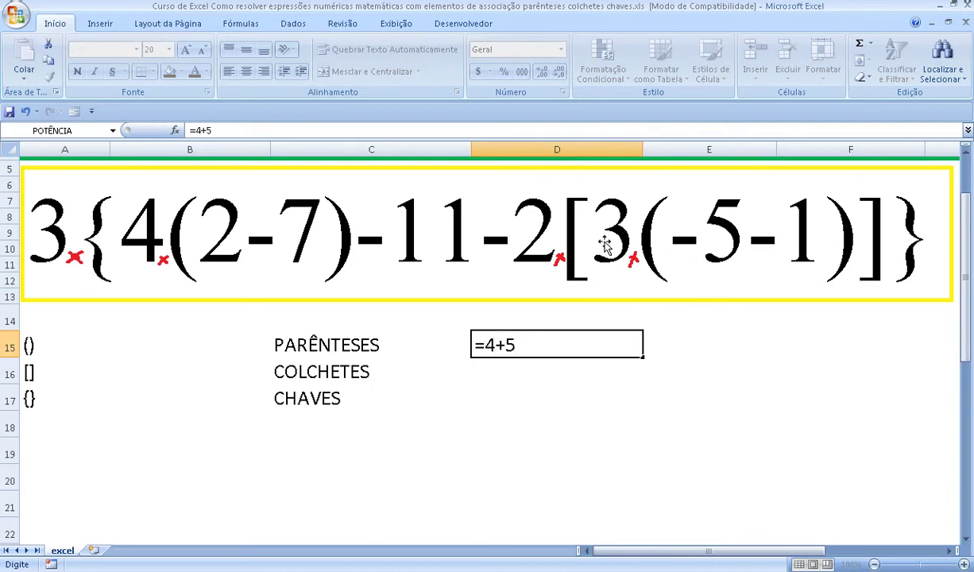
key("Return")
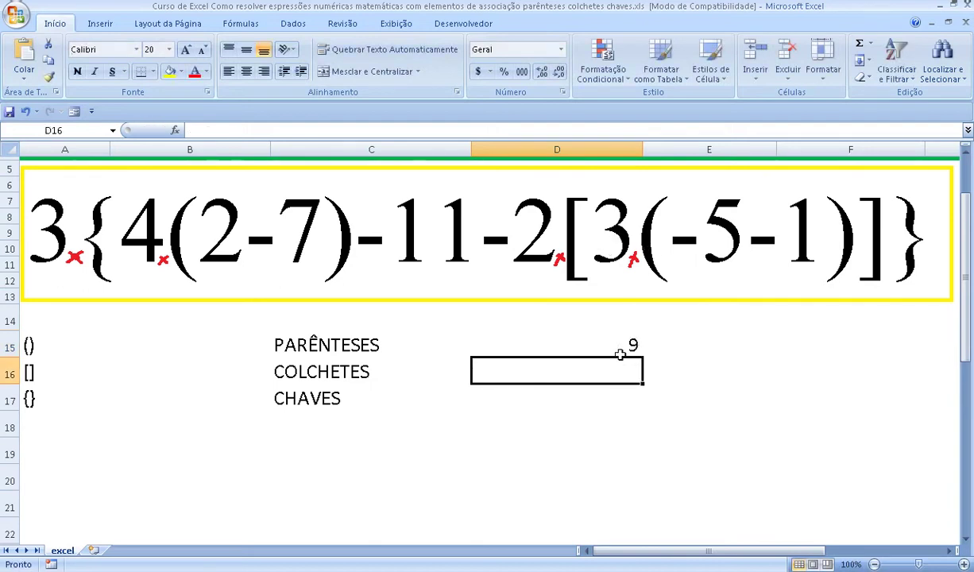
left_click(618, 346)
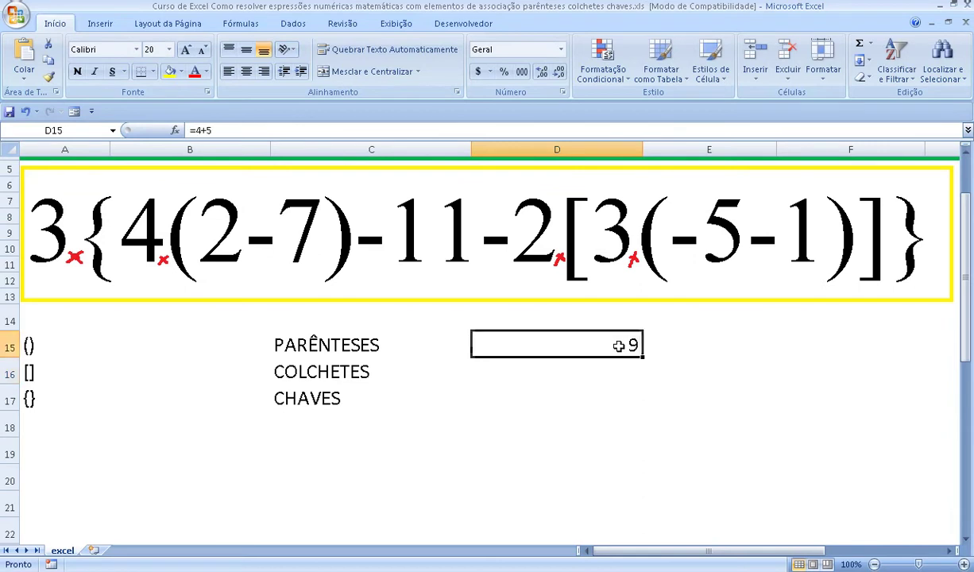
left_click(214, 132)
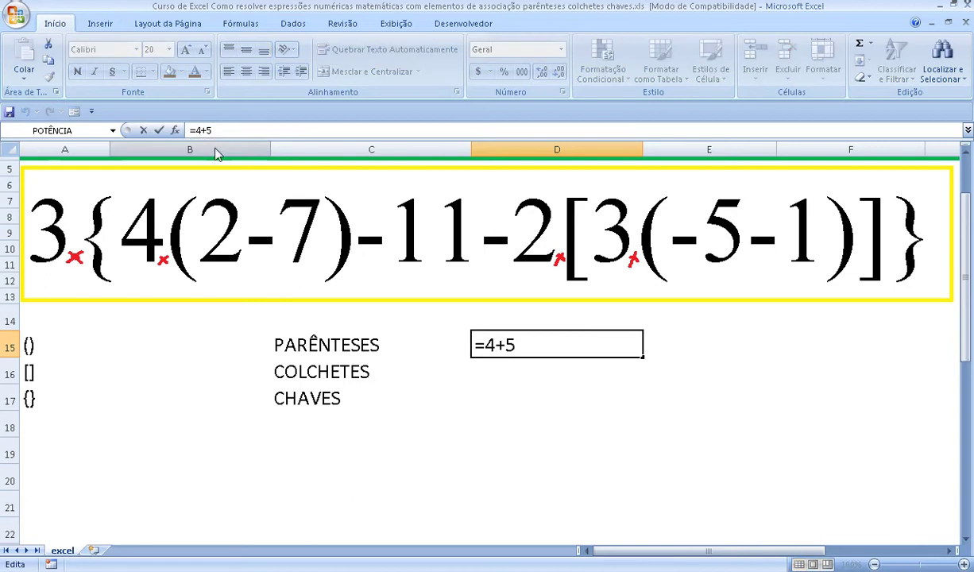
type("(4+5")
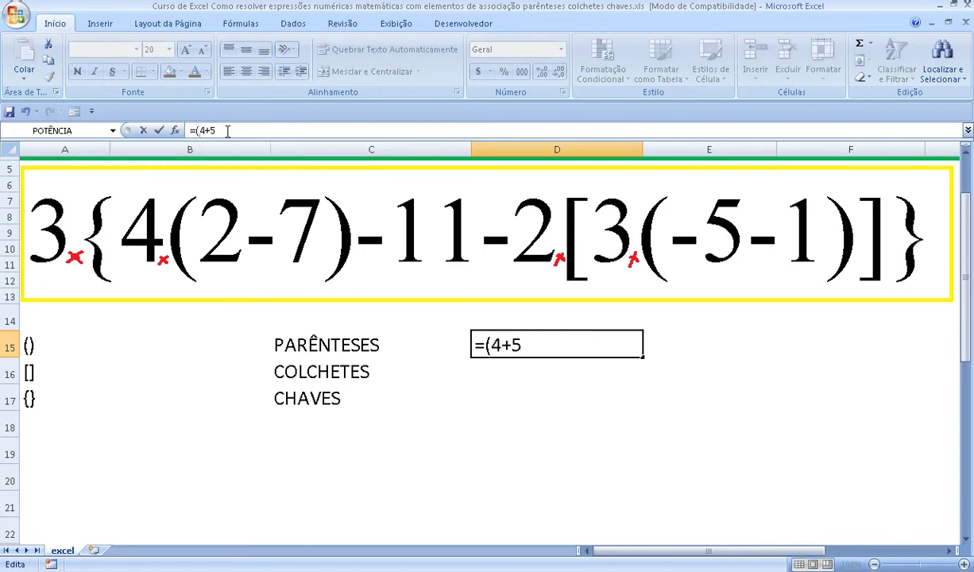
type(")")
key("Return")
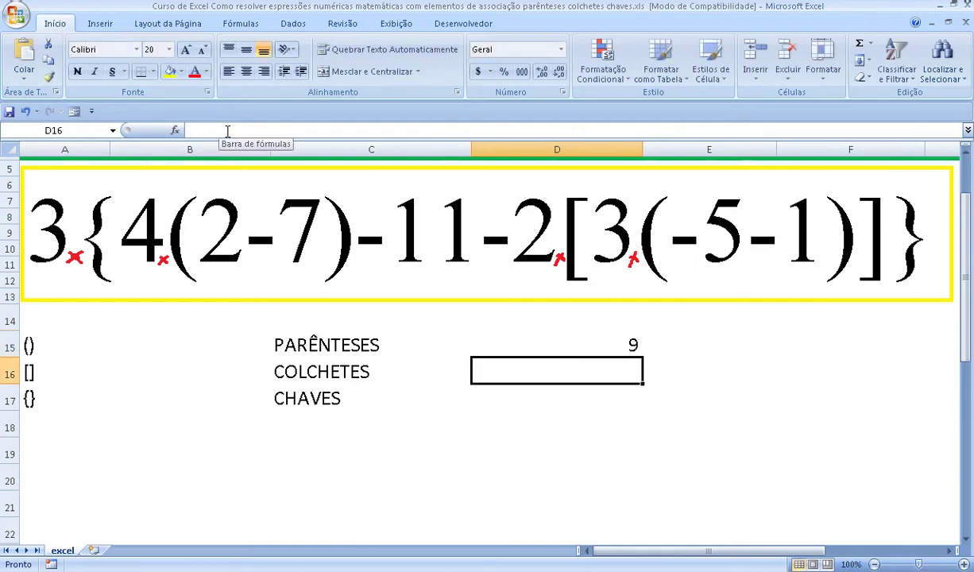
- Try the formula =[4+5] in D16 and dismiss Excel's invalid-name error
type("=")
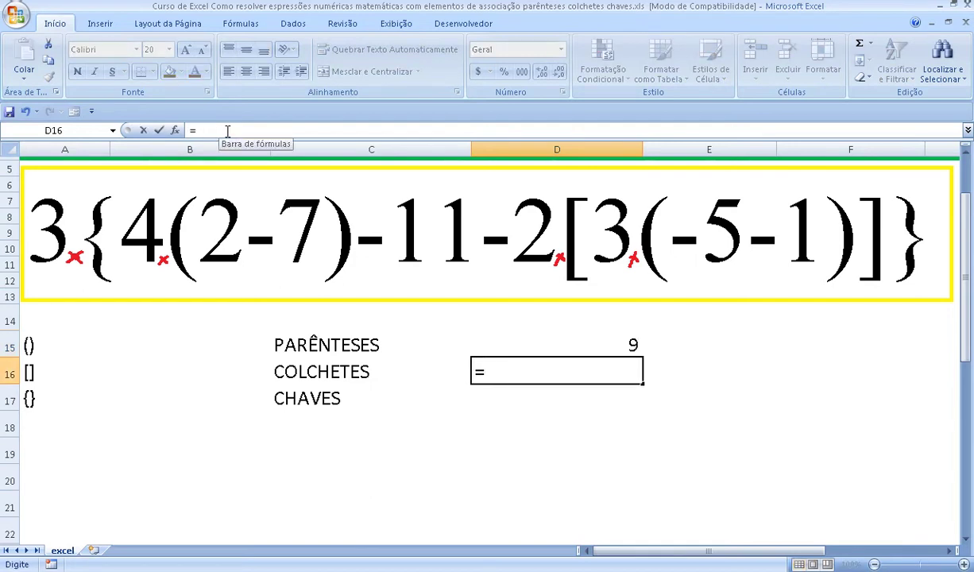
type("[")
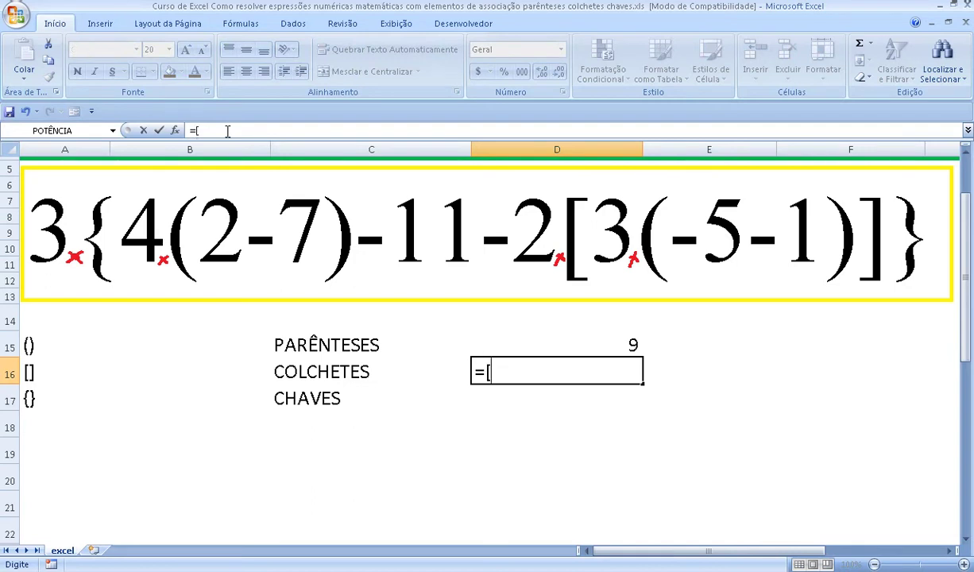
type("4")
type("+5")
type("]")
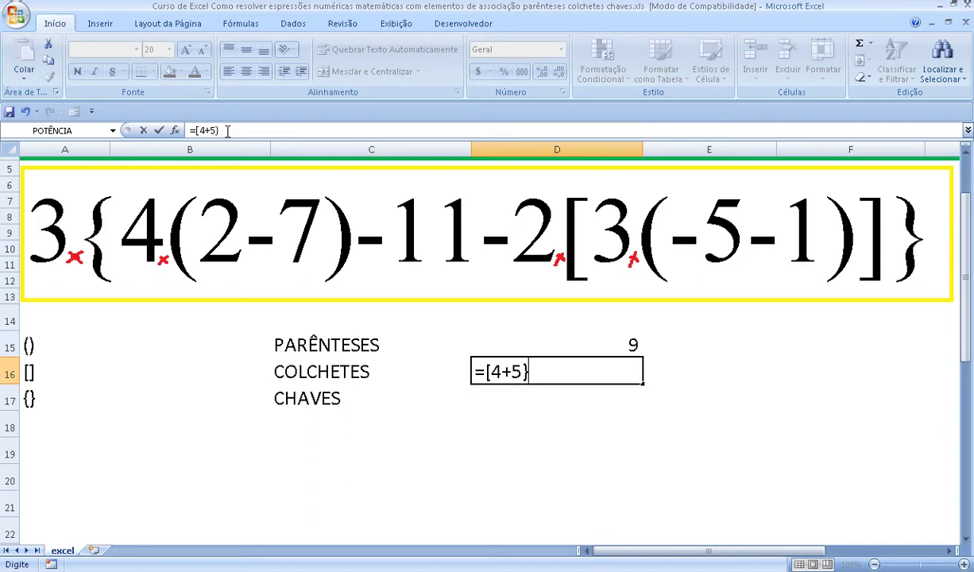
key("BackSpace")
type("]")
key("Return")
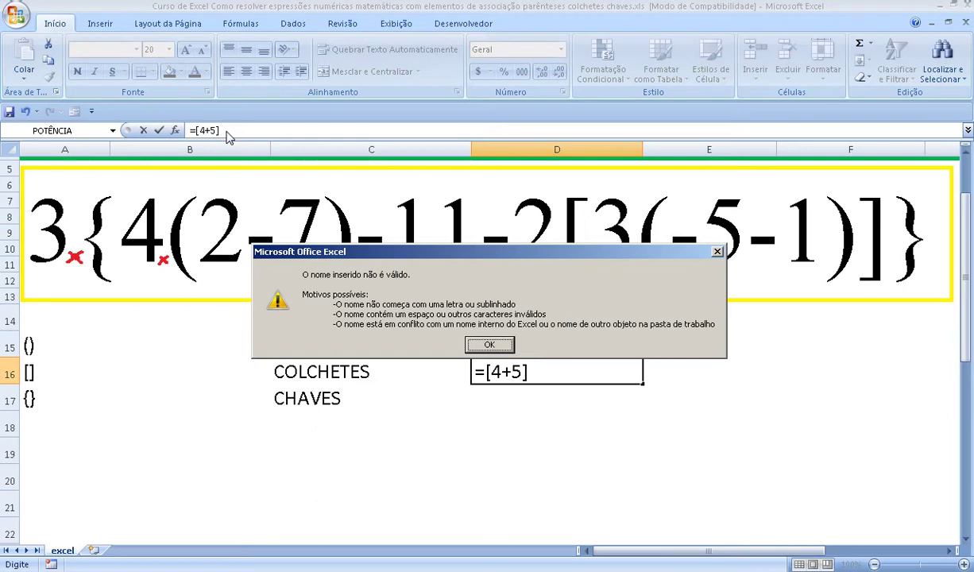
key("Return")
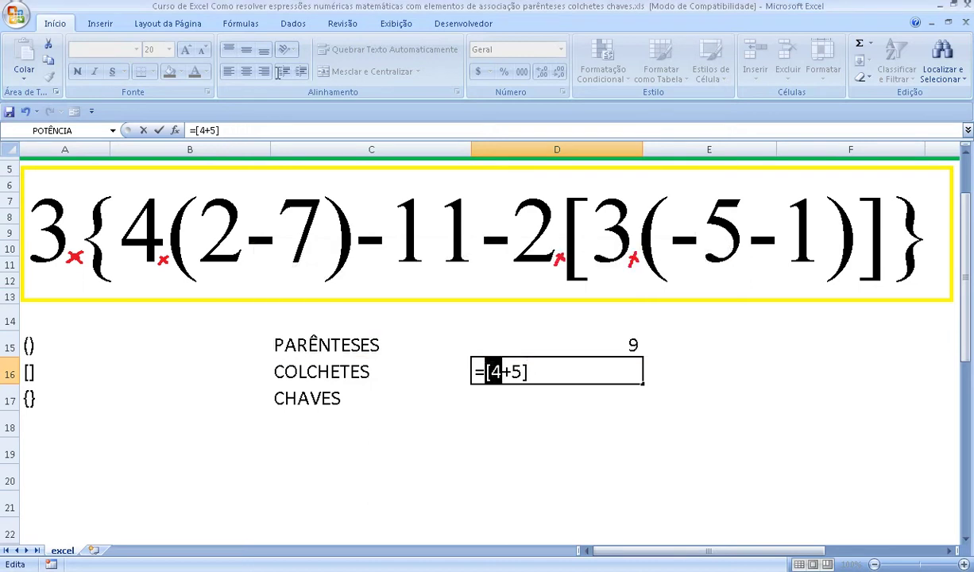
left_click(197, 131)
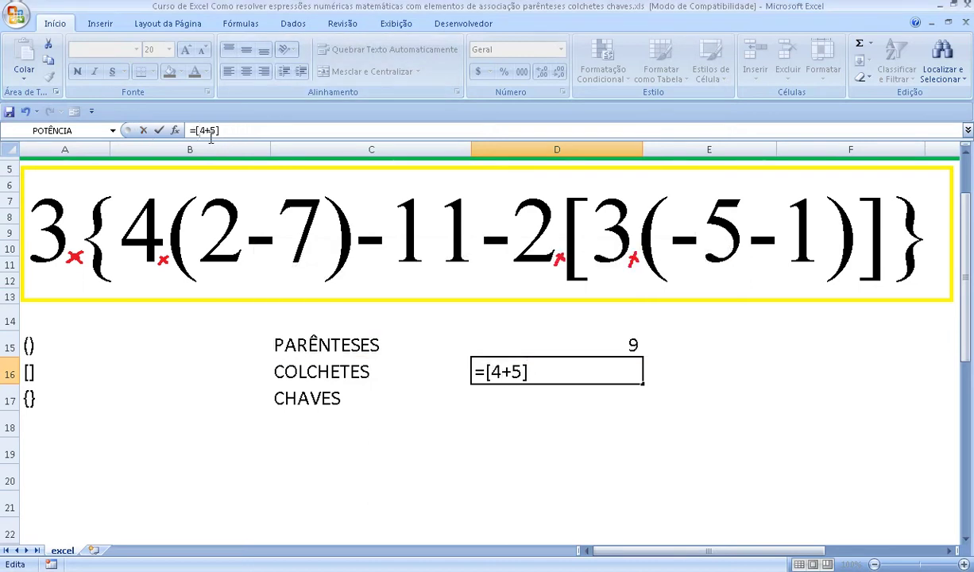
- Replace the square brackets in D16 with curly braces, making ={4+5}
key("BackSpace")
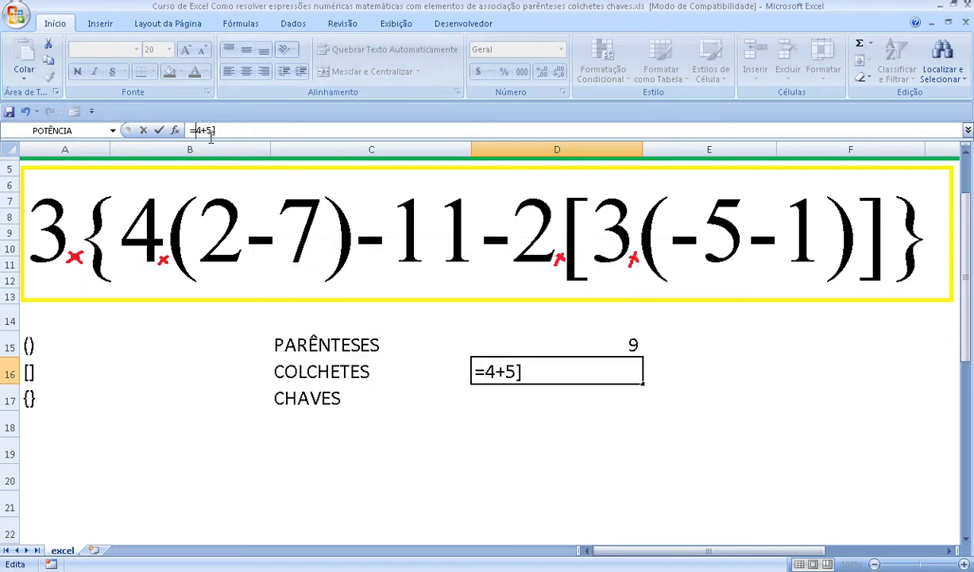
type("{")
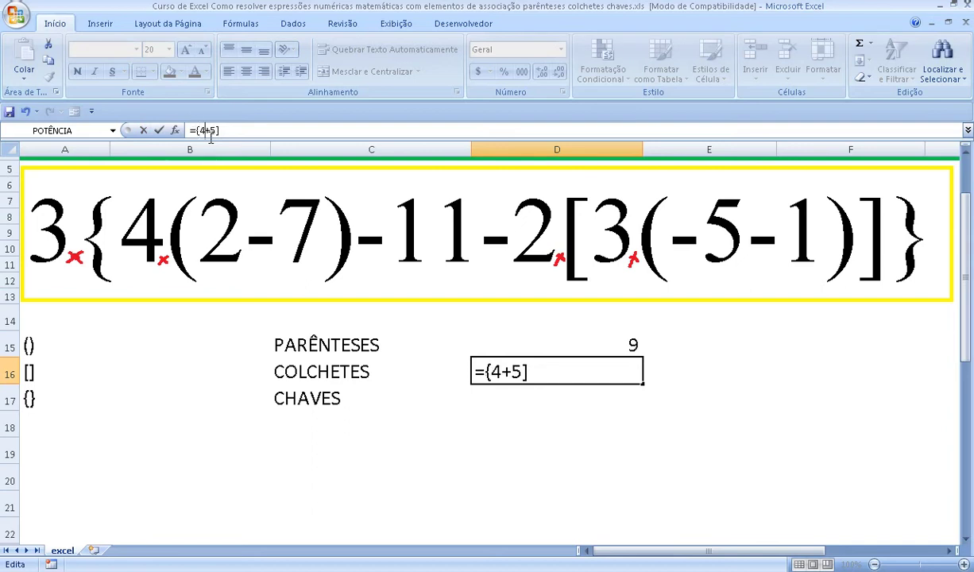
key("Right")
key("Right")
key("Right")
key("BackSpace")
type("}")
key("Return")
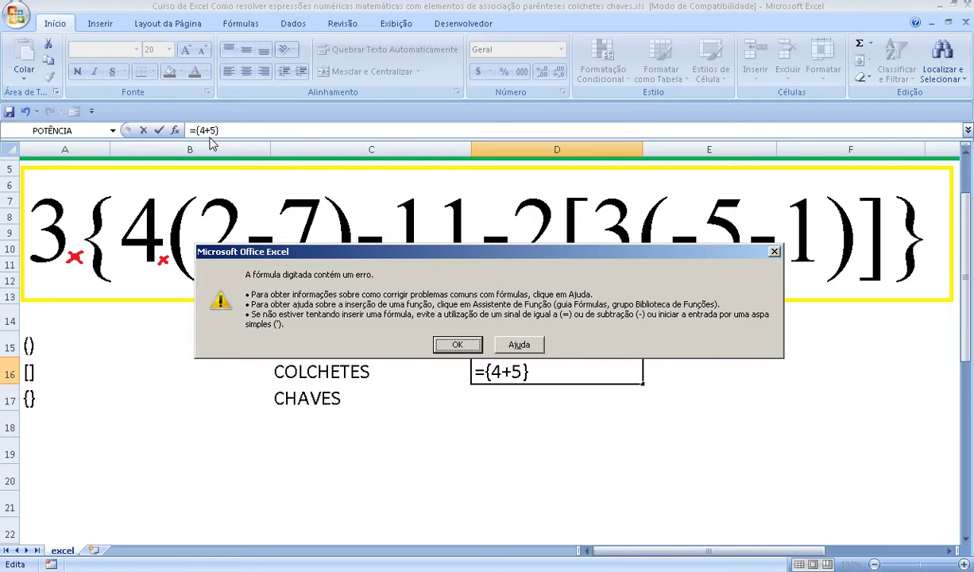
- Delete the brace and 4, decline the correction, dismiss the error, and cancel the edit
key("Return")
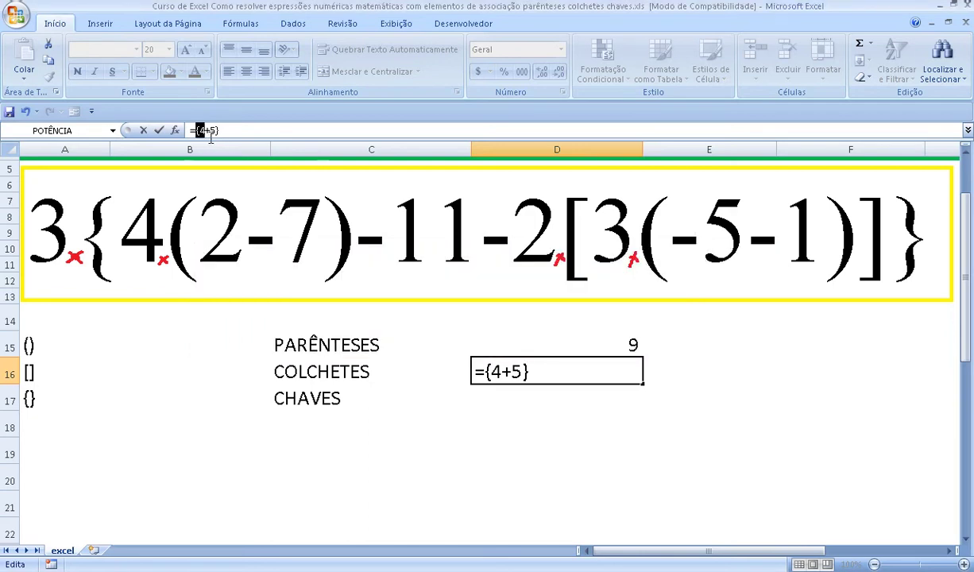
key("Delete")
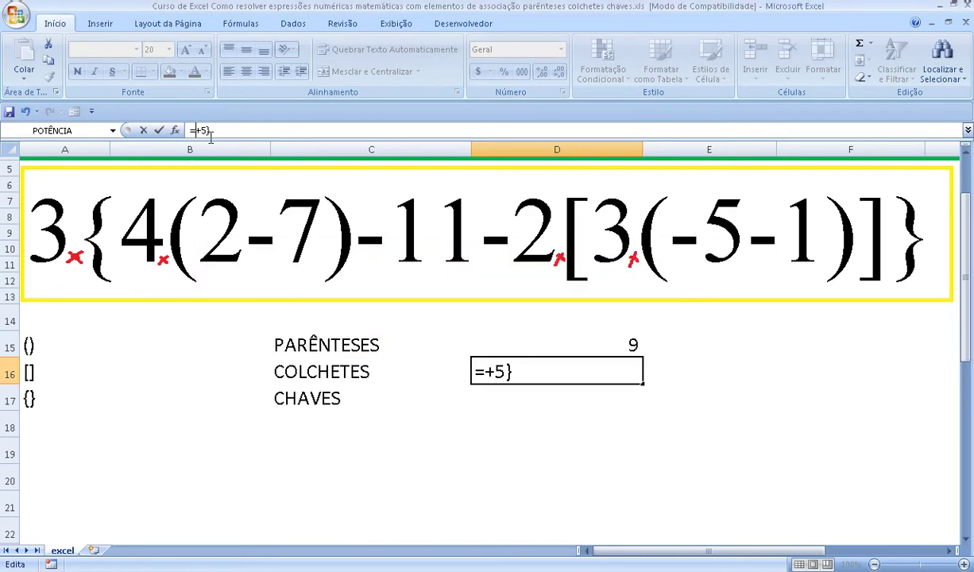
key("Return")
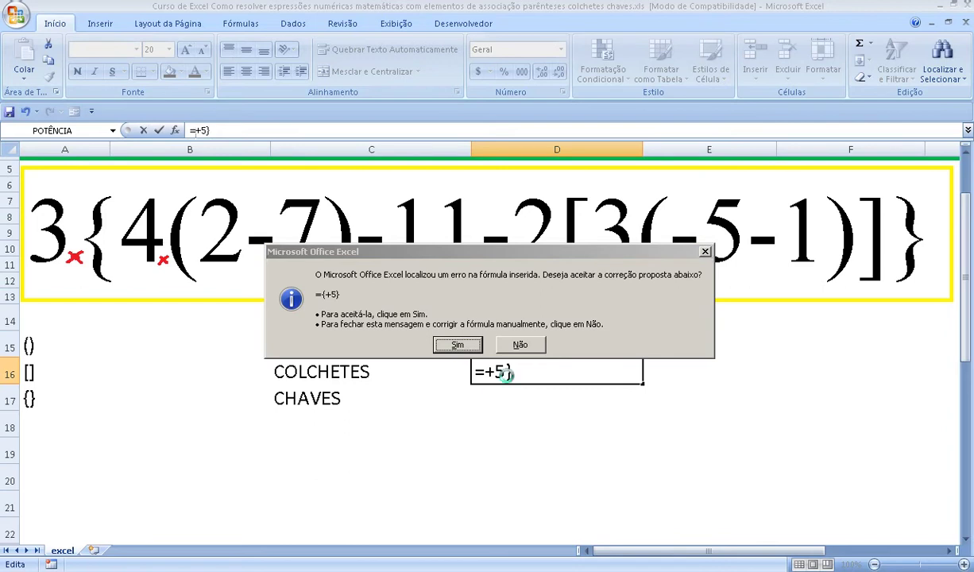
left_click(516, 345)
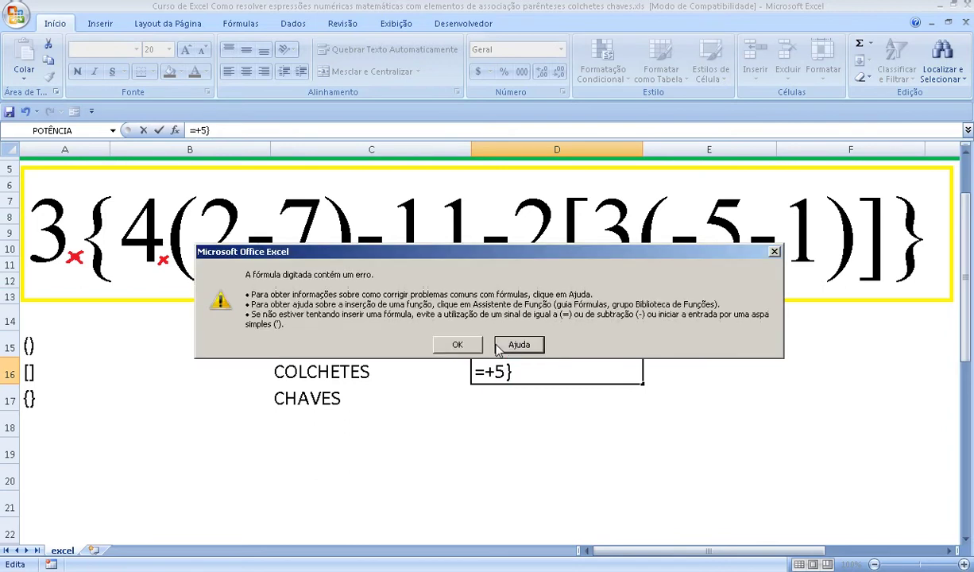
left_click(469, 345)
key("Escape")
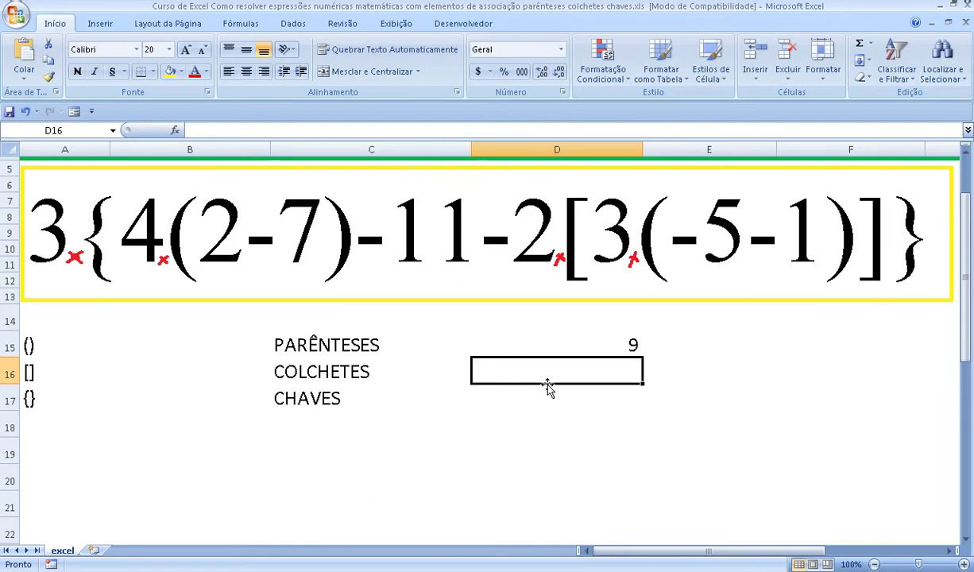
scroll(549, 387, "up", 2)
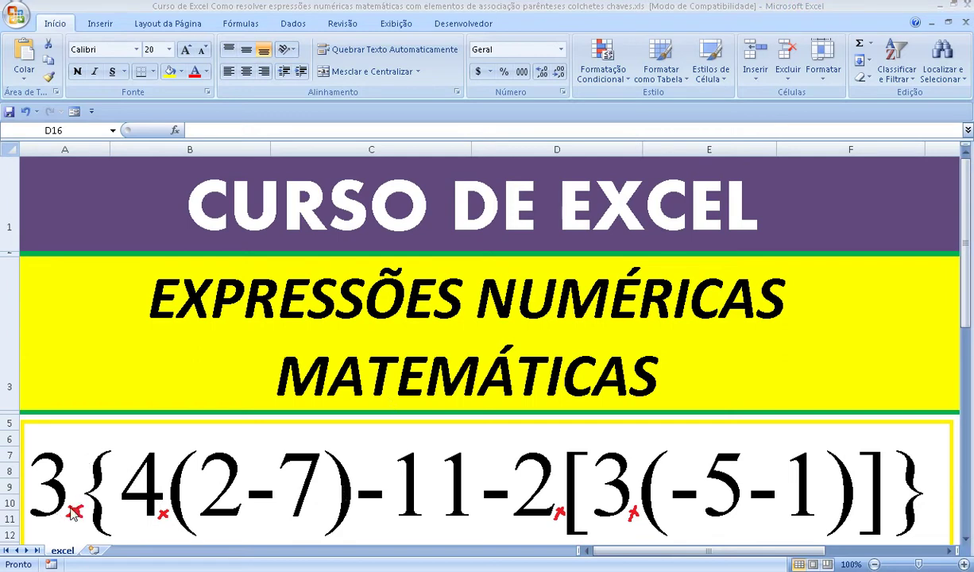
key("F1")
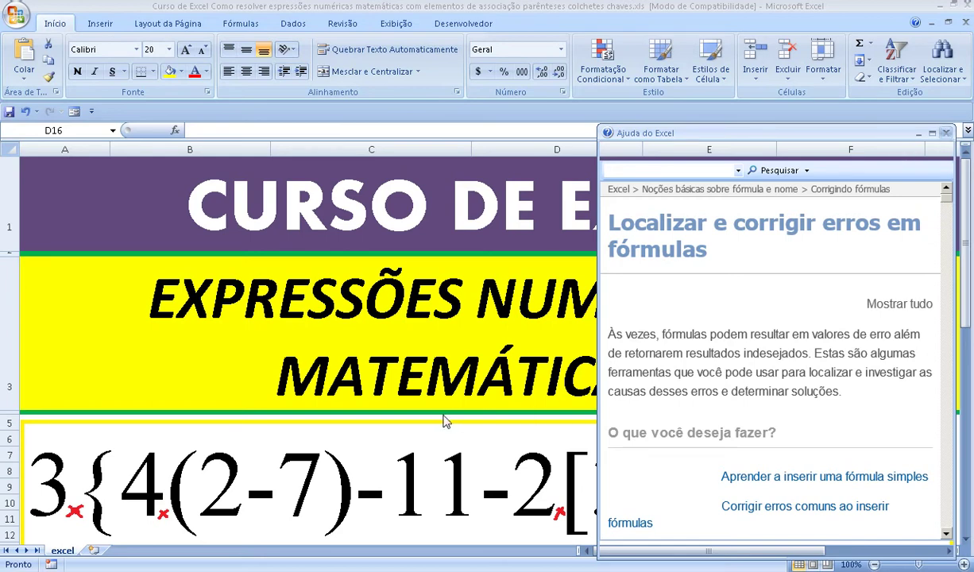
left_click(946, 137)
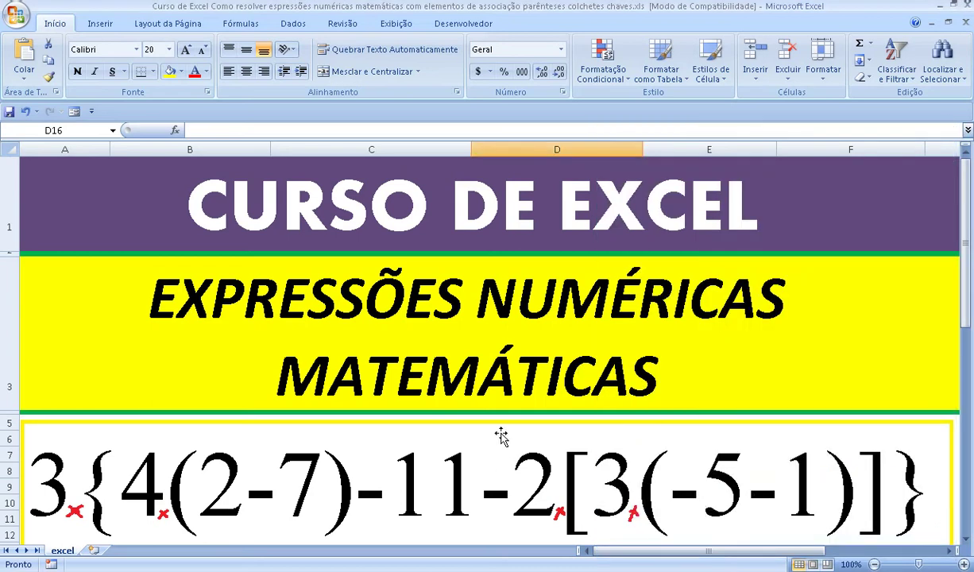
scroll(501, 436, "down", 1)
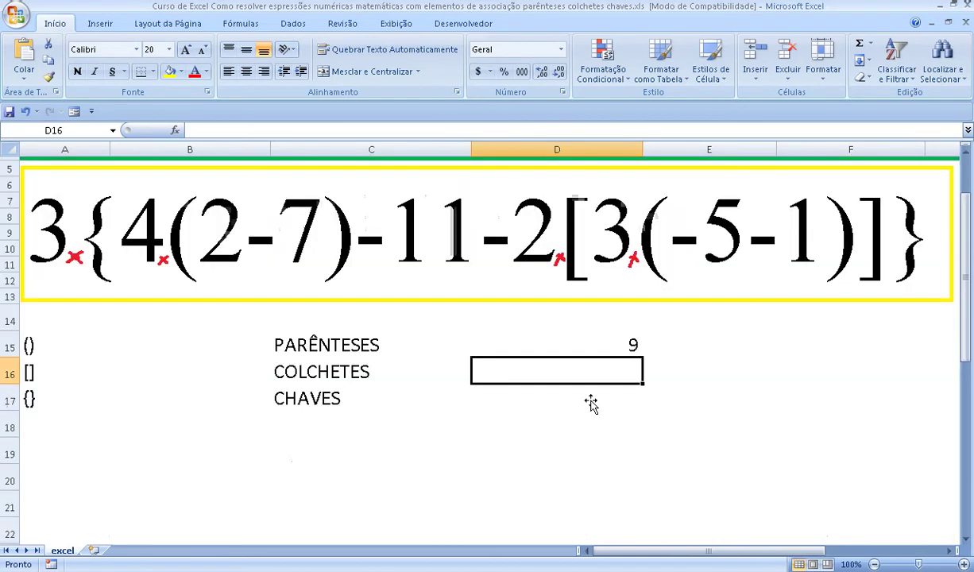
- Type =3*(4*(2-7)-11-2*(3*(-5-1))) into A19 so it evaluates to 15
left_click(55, 452)
type("=")
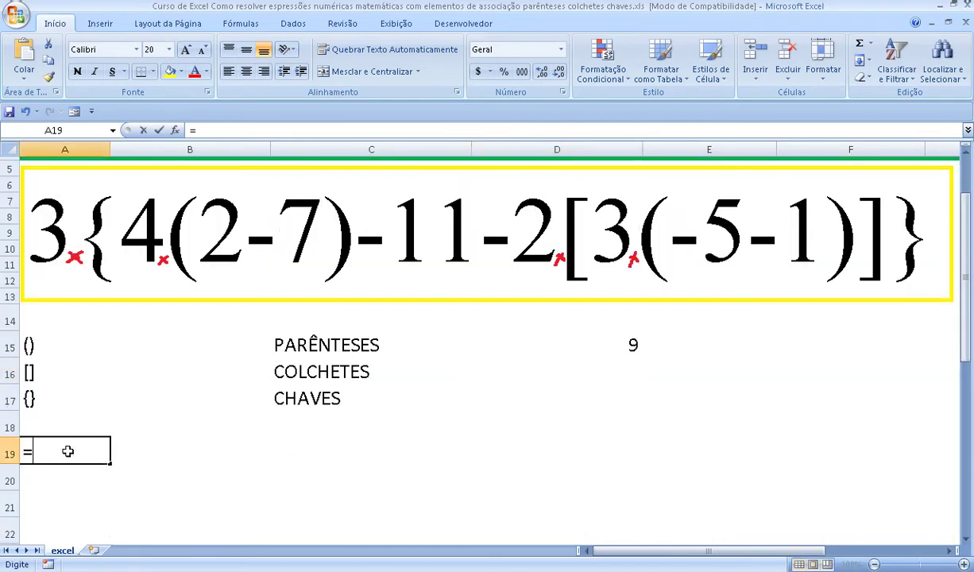
type("3")
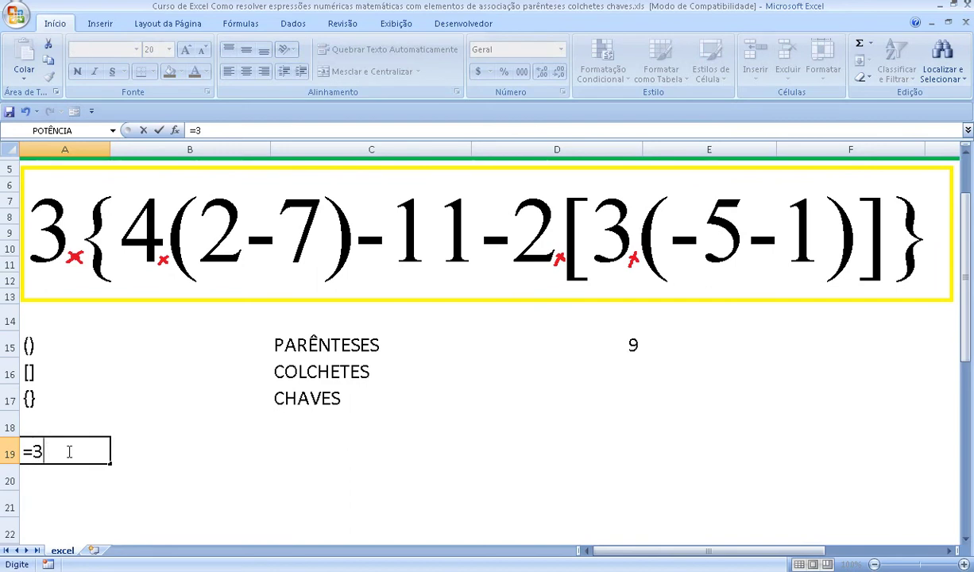
type("*")
type("(")
type("4")
type("*")
type("(")
type("2-")
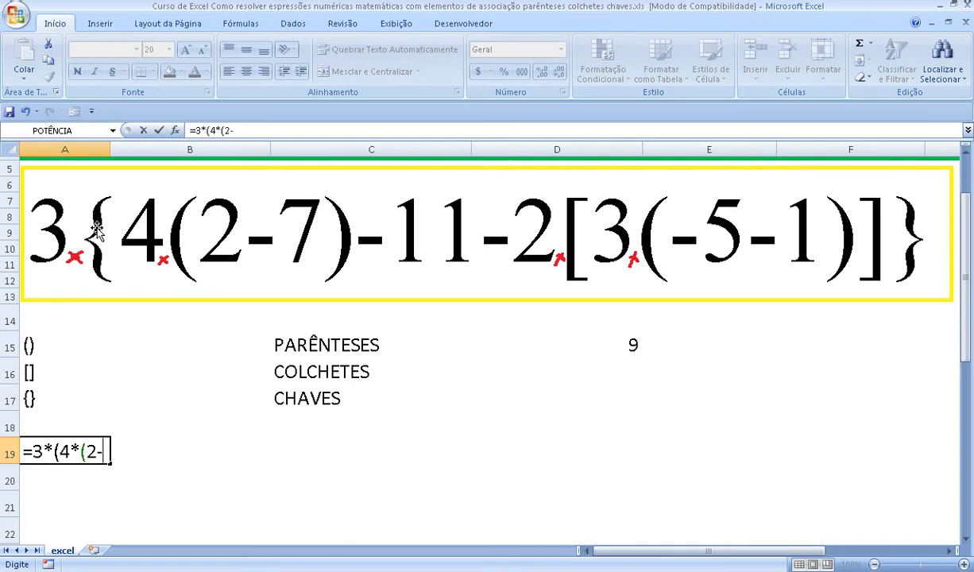
type("7")
type(")-")
type("11-")
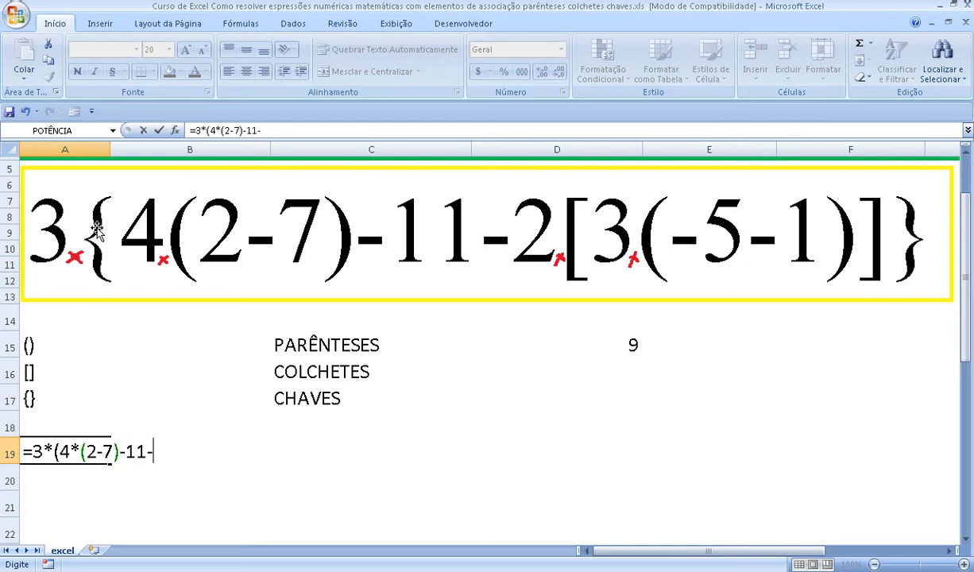
type("2")
type("*")
type("(")
type("3")
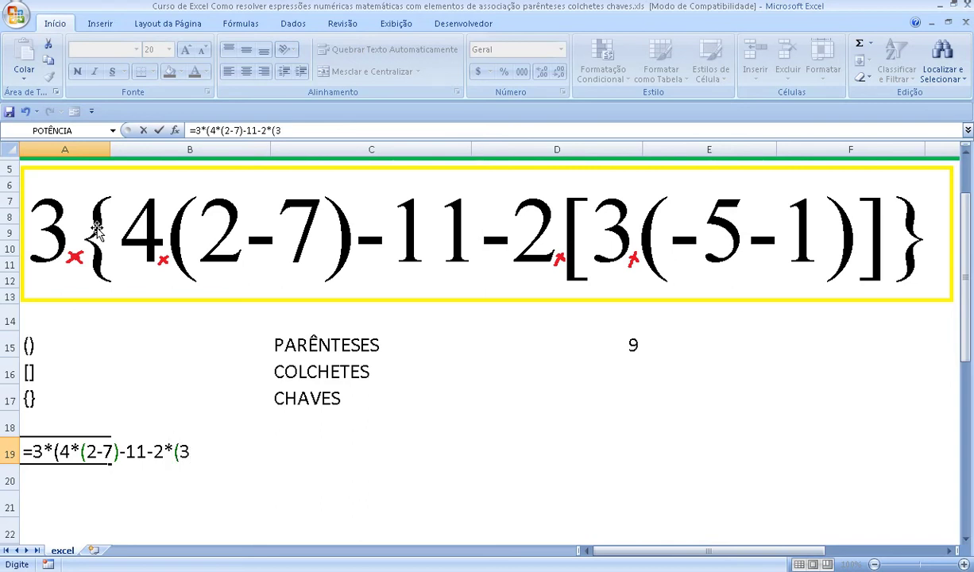
type("*")
type("(-")
type("5")
type("-1")
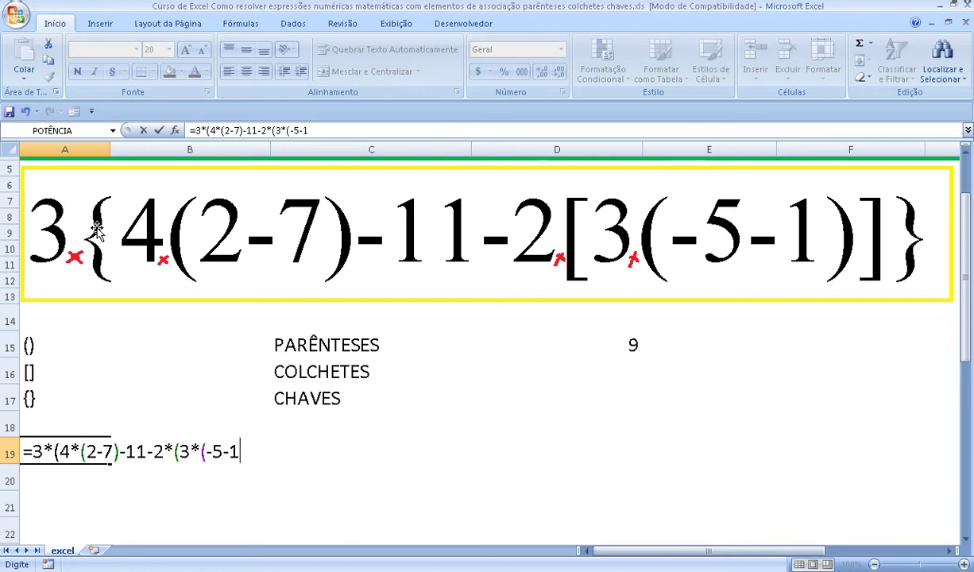
type(")")
type(")")
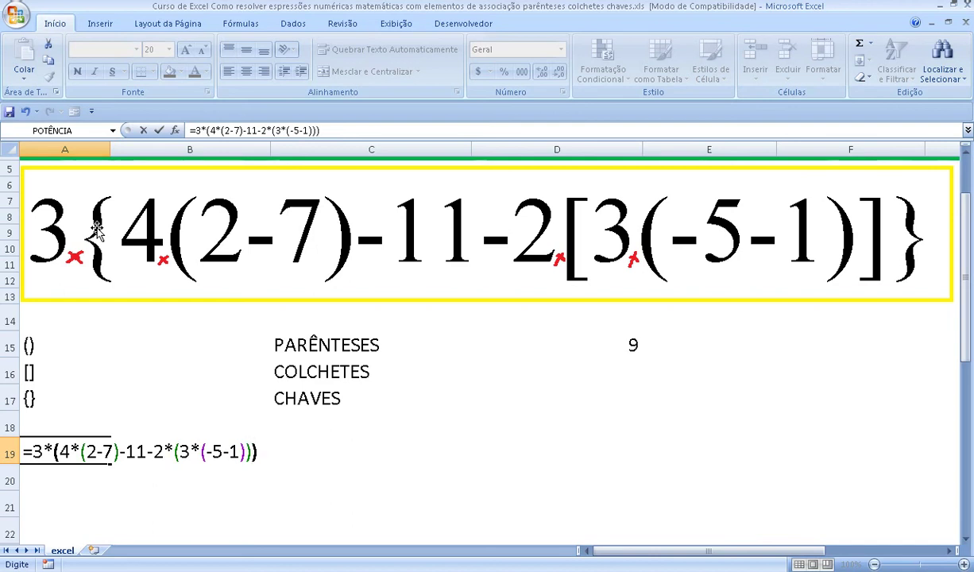
type(")")
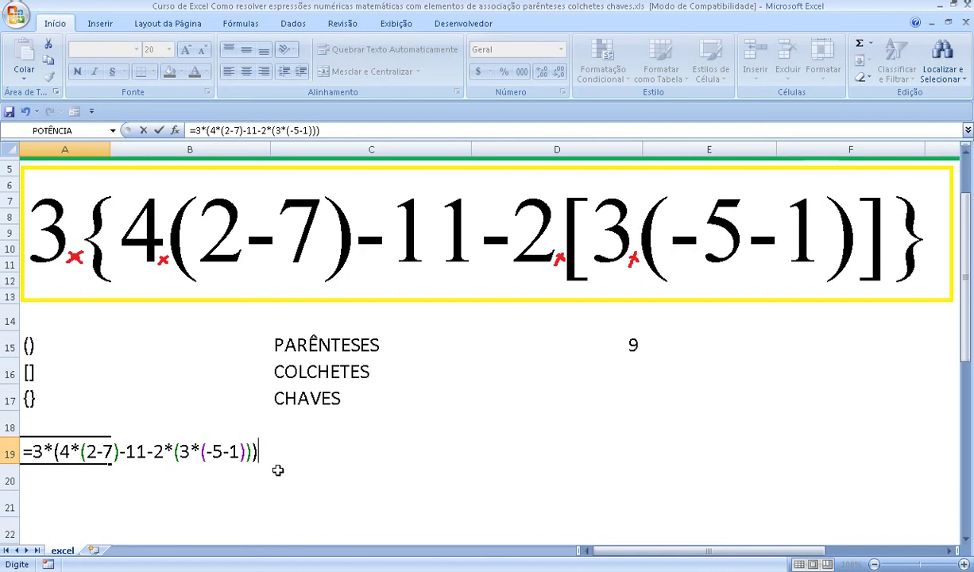
key("Return")
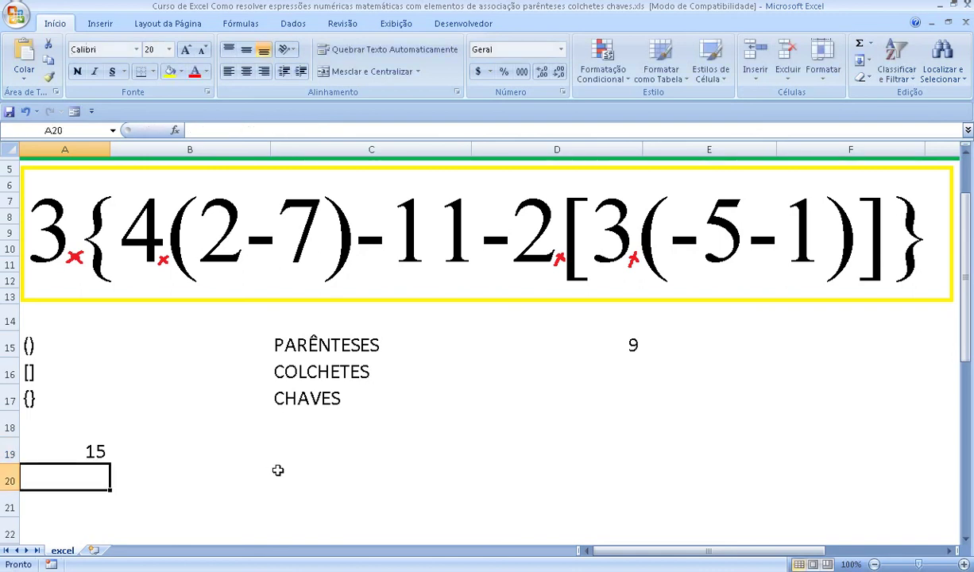
- Enlarge the 15 in A19 to 28 pt and fill the cell yellow
left_click(99, 450)
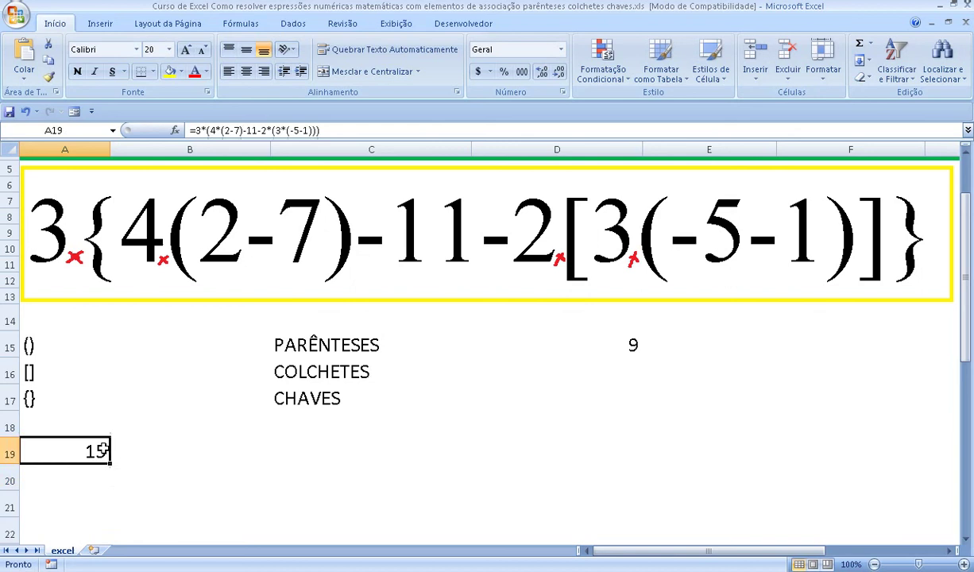
left_click(186, 49)
left_click(185, 50)
left_click(185, 49)
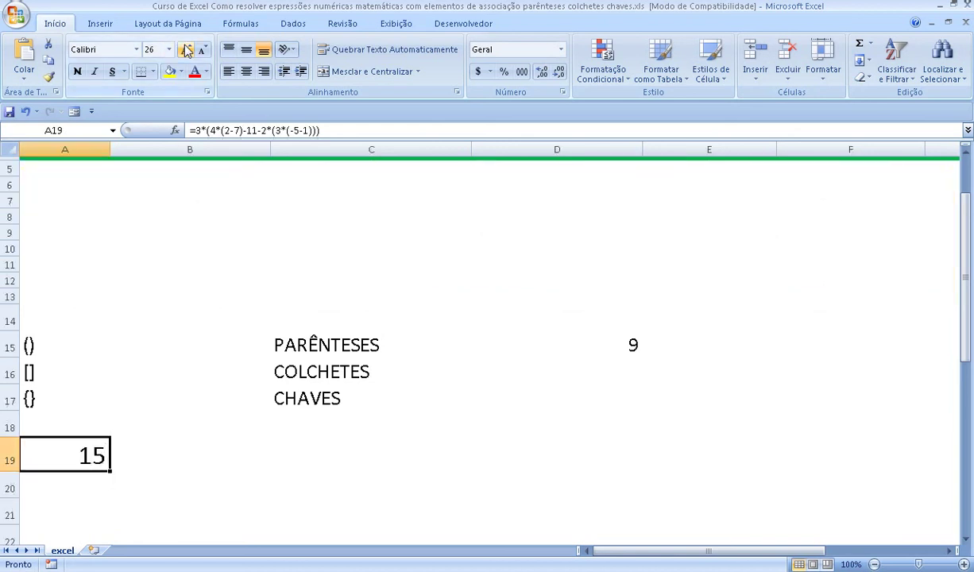
left_click(185, 49)
left_click(170, 71)
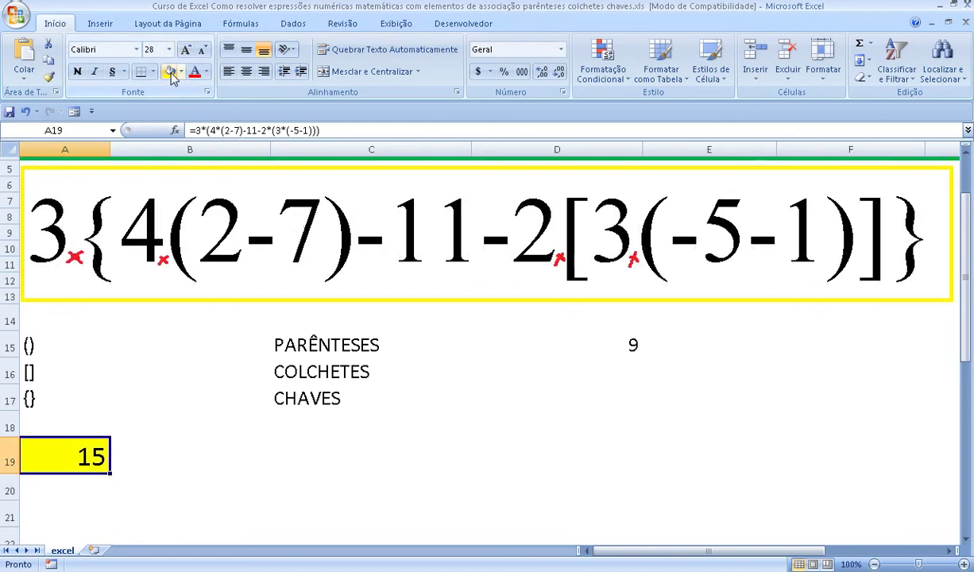